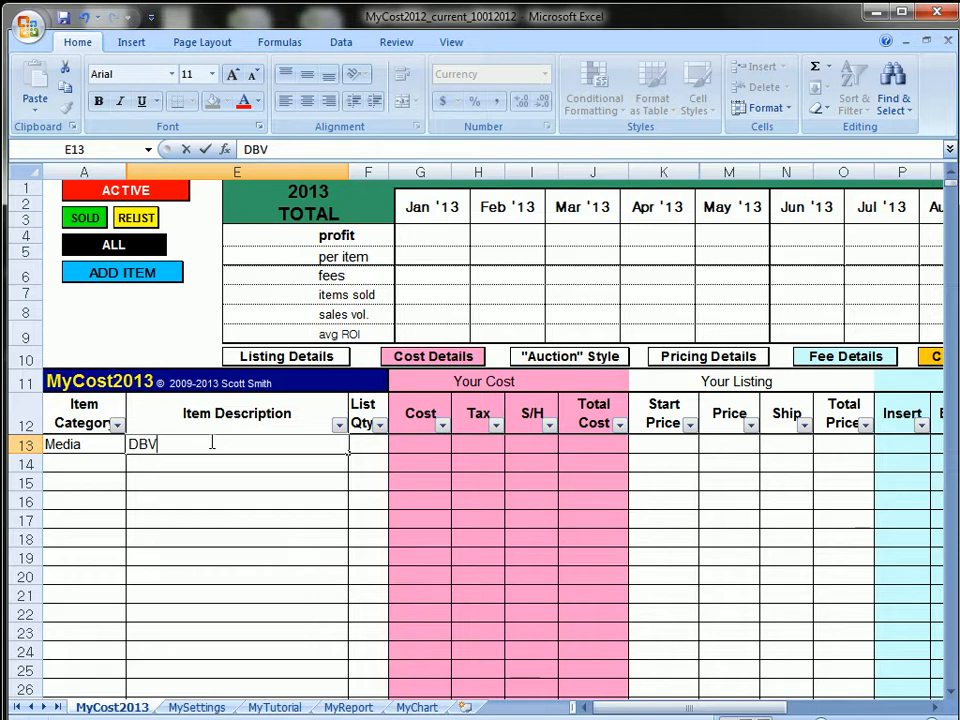
Step: Enter DVD Movie as the item description in row 13 and set its list quantity to 1
text(e)
key(Return)
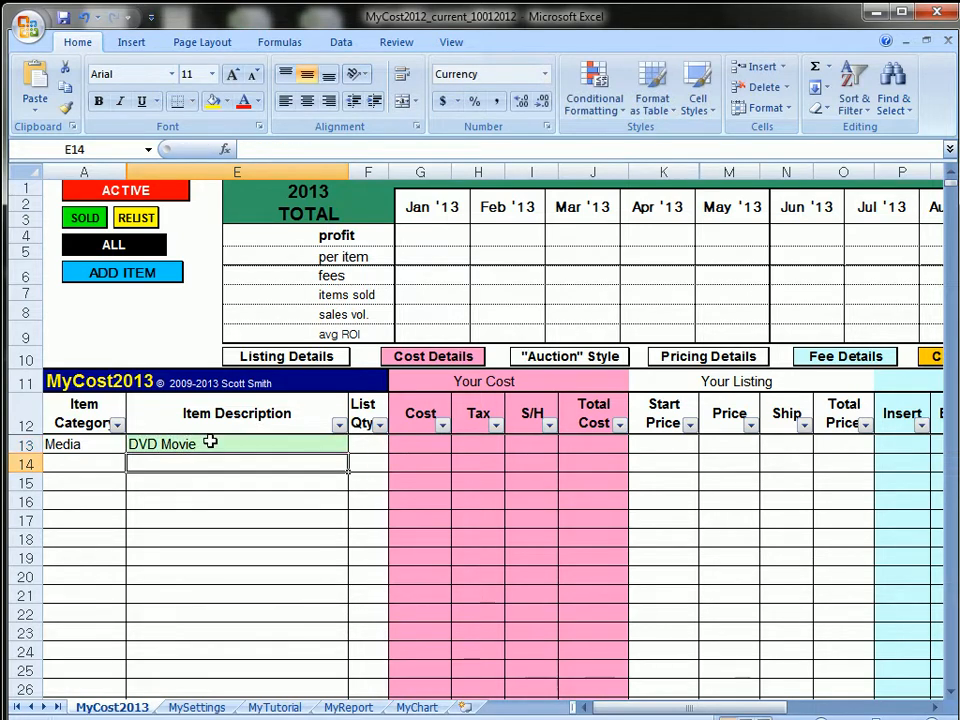
click(360, 443)
text(1)
Step: Set the cost of the DVD Movie item to $10.00
click(437, 441)
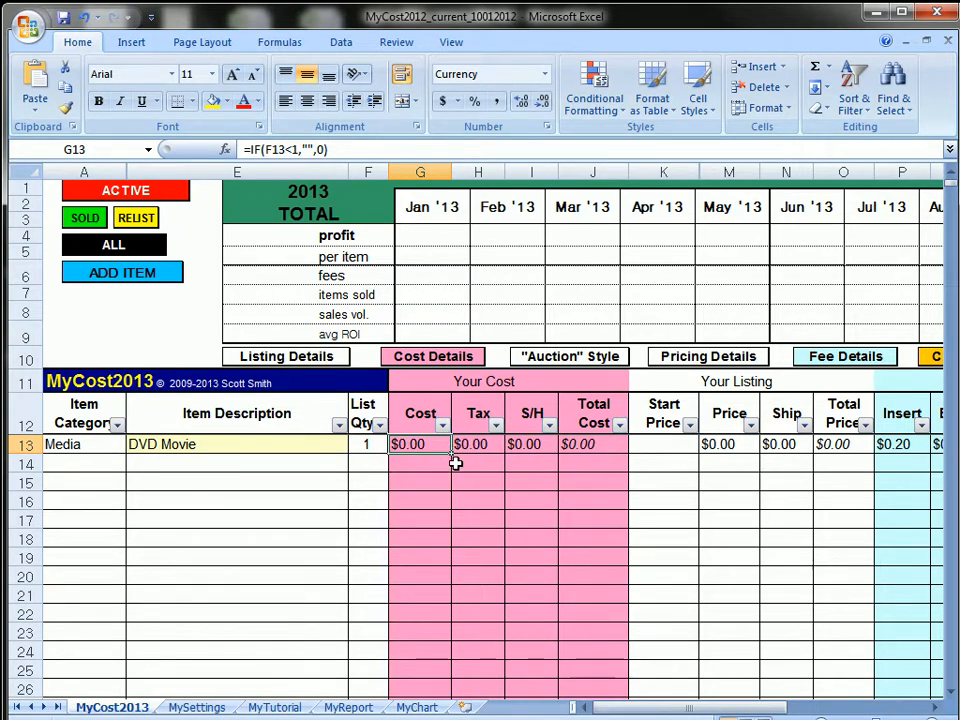
text(10)
key(Return)
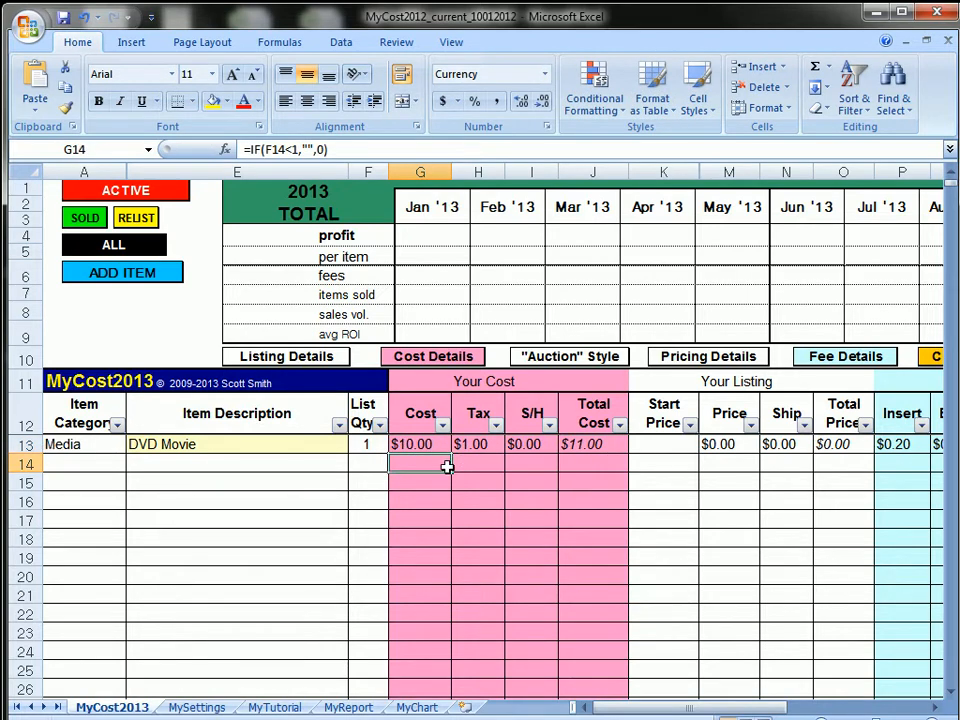
Step: Set the default Sales Tax to 0% on the MySettings sheet, then return to the MyCost2013 sheet
click(497, 446)
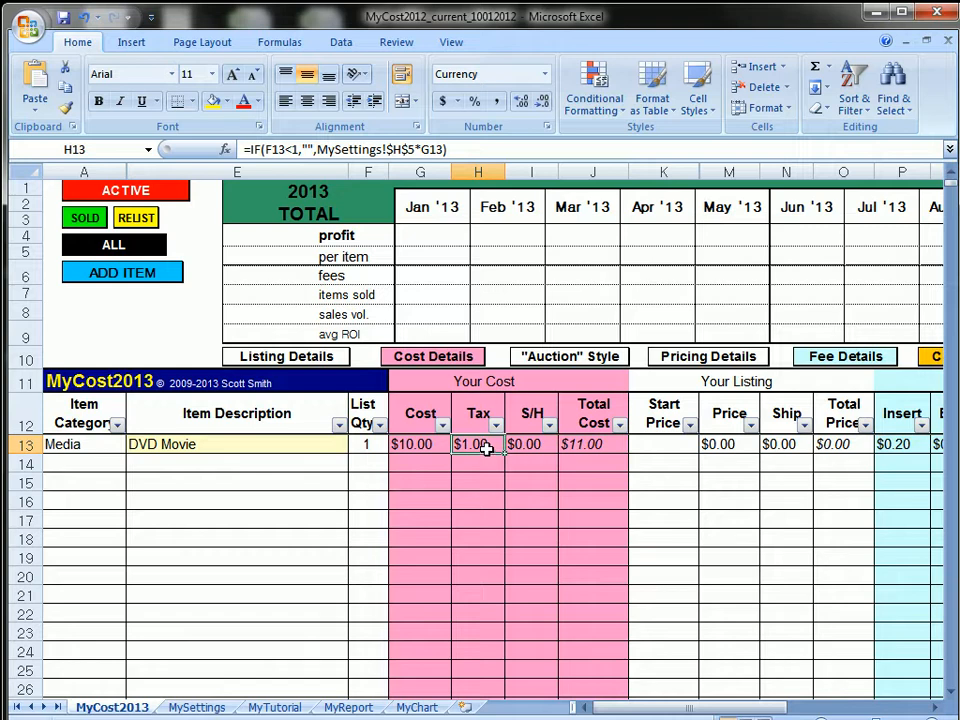
click(197, 707)
click(795, 297)
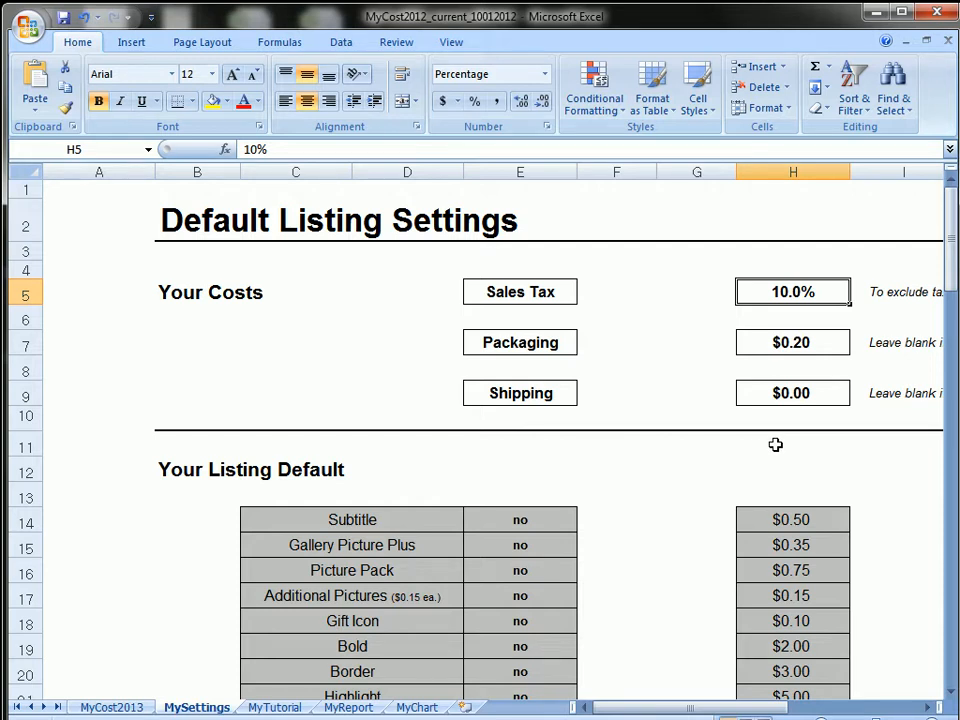
text(0)
key(Return)
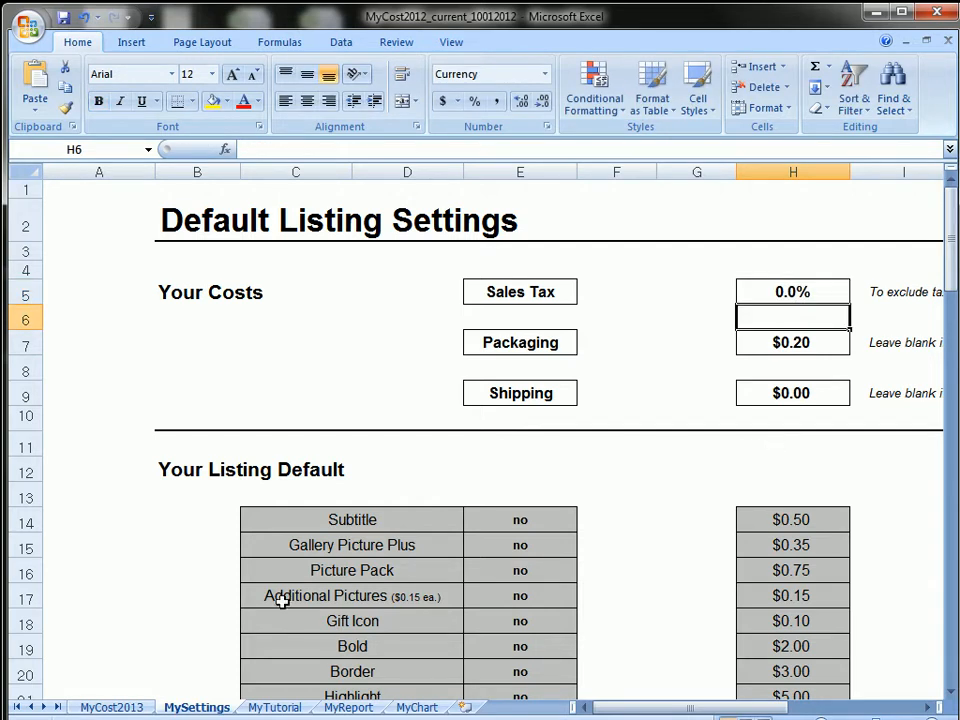
click(112, 707)
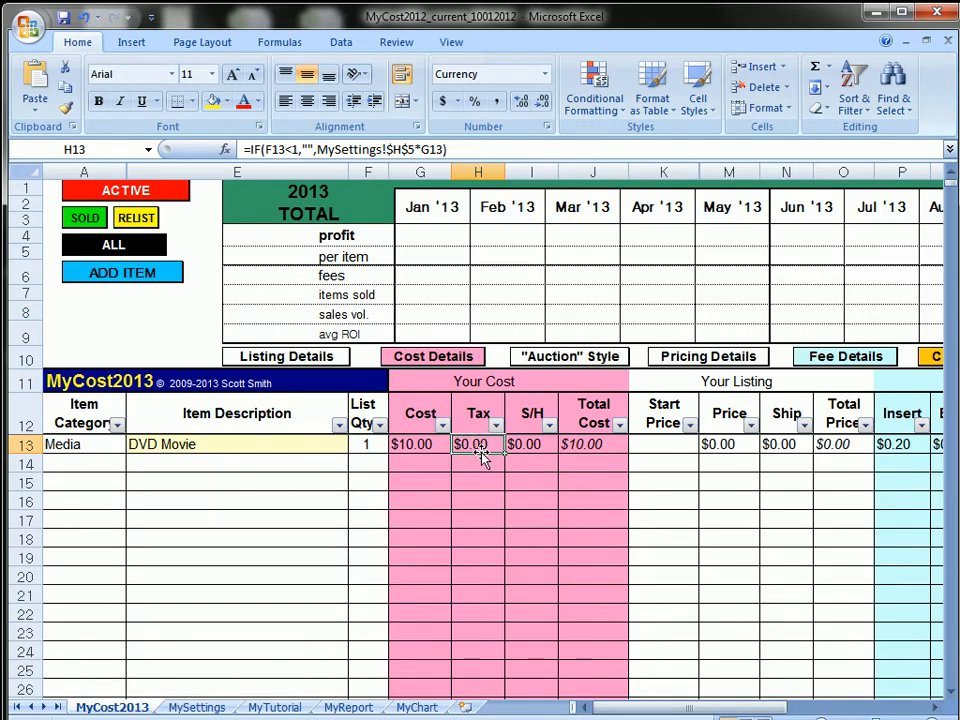
Step: Set the listing price of the DVD Movie item to $15.00
click(673, 444)
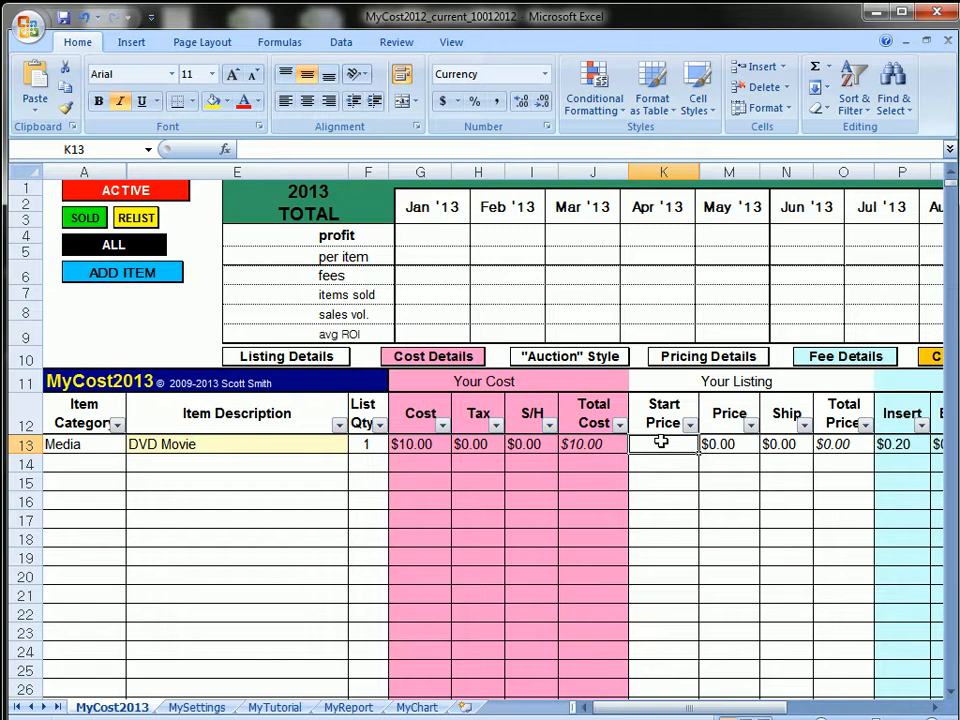
click(733, 444)
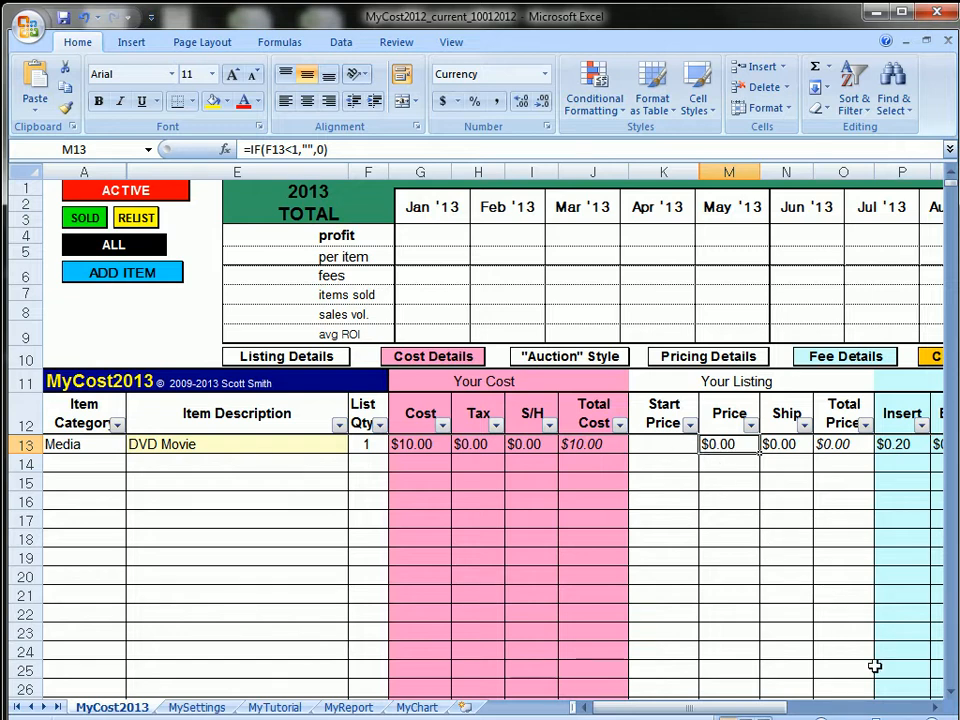
click(938, 708)
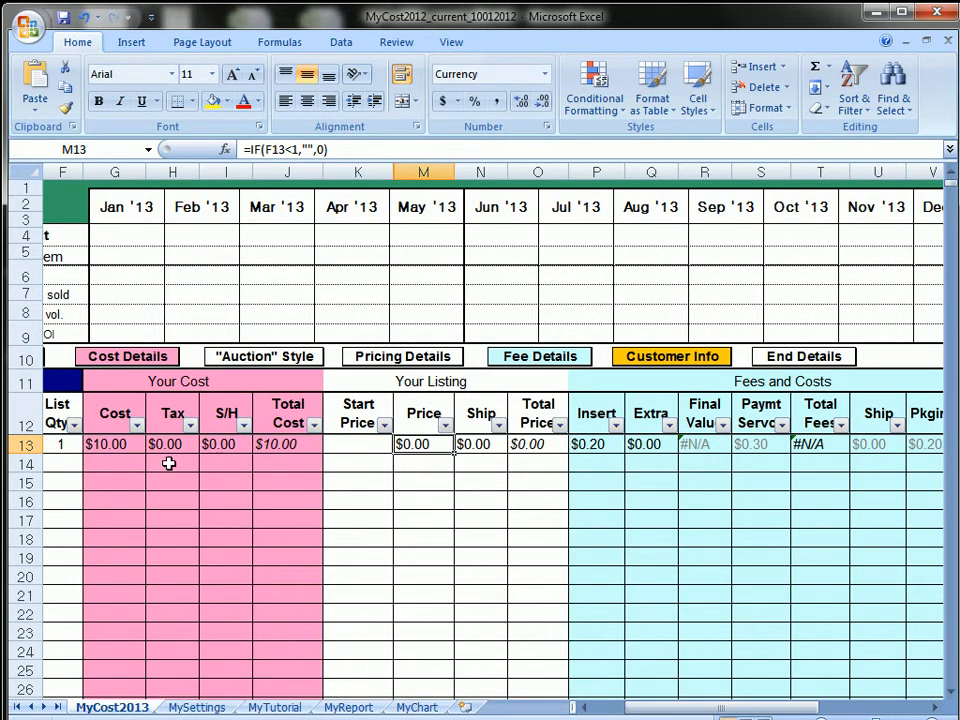
text(15)
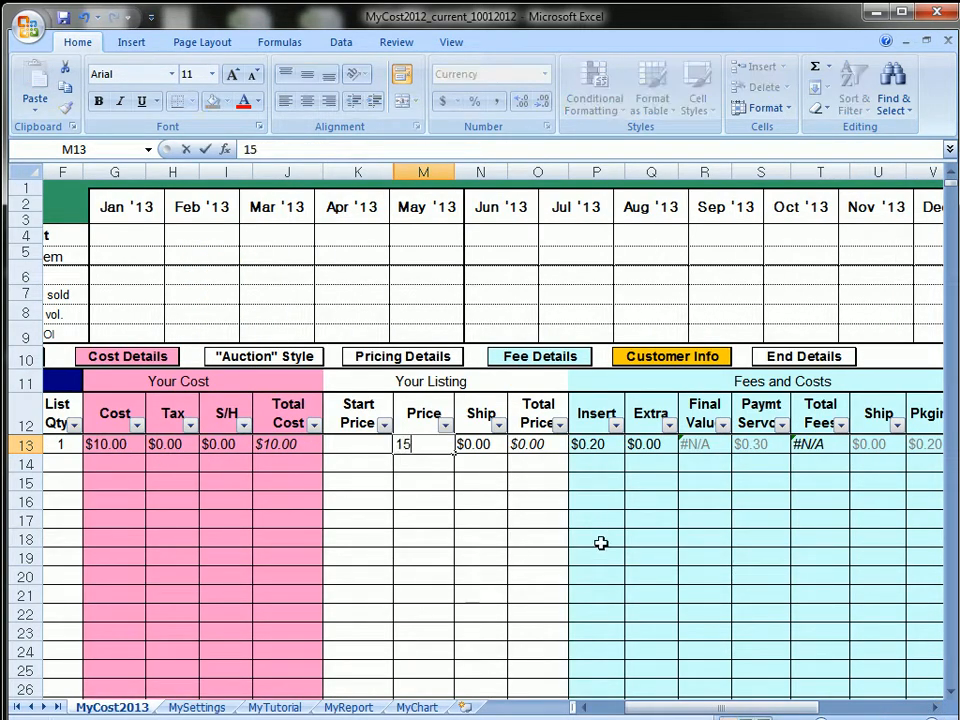
key(Return)
click(498, 444)
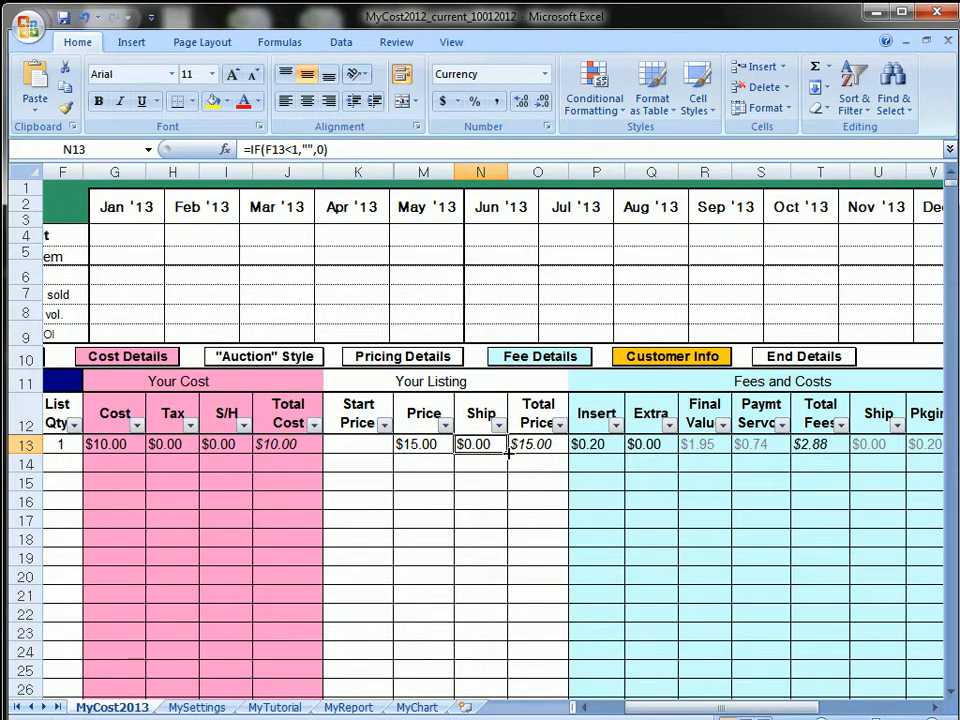
Step: Set the Subtitle and Bold listing defaults to yes on the MySettings sheet and return to the MyCost2013 sheet
scroll(564, 481, right, 3)
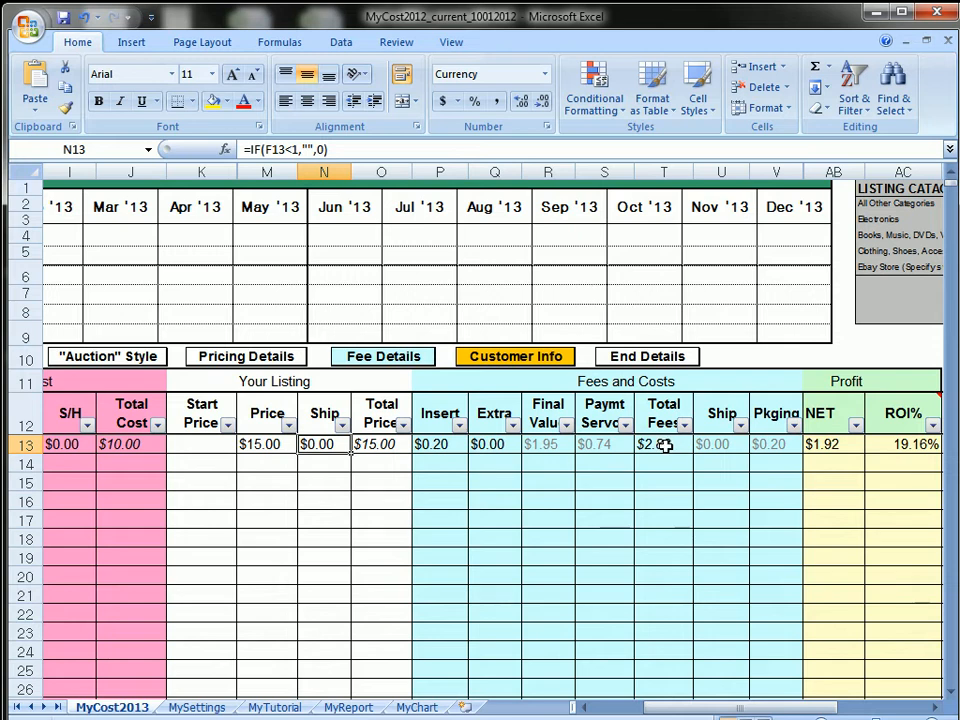
click(495, 445)
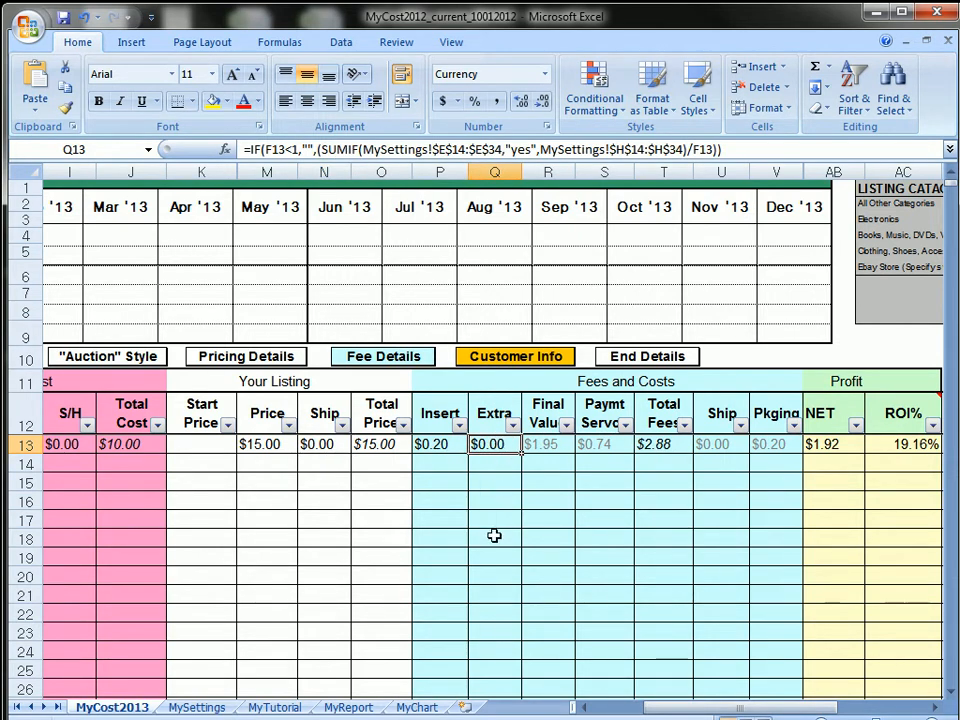
click(197, 707)
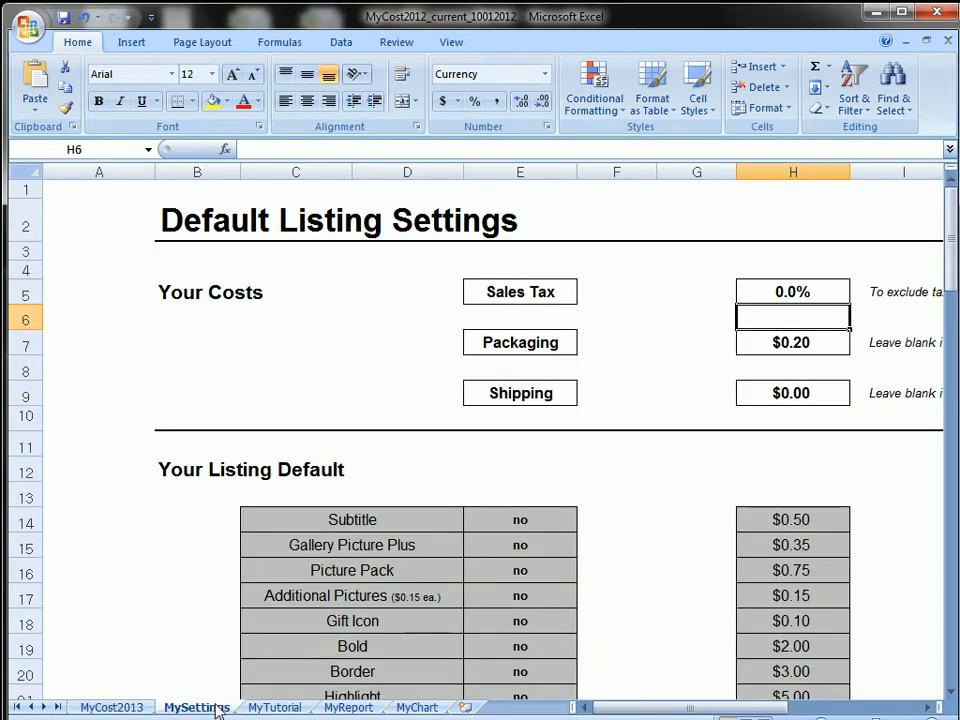
click(523, 519)
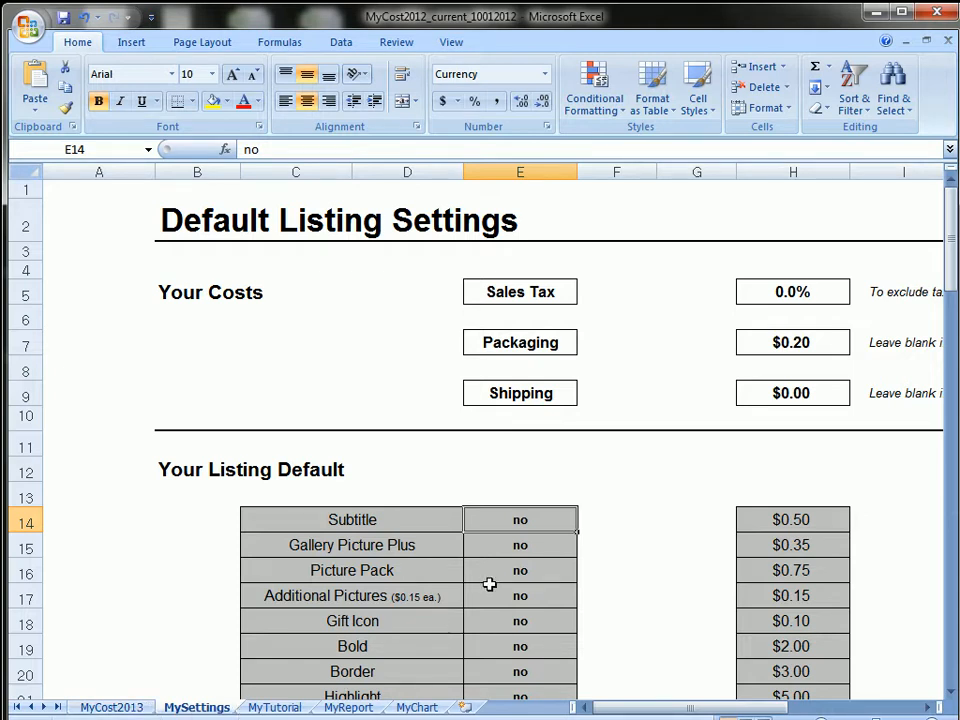
text(yes)
key(Return)
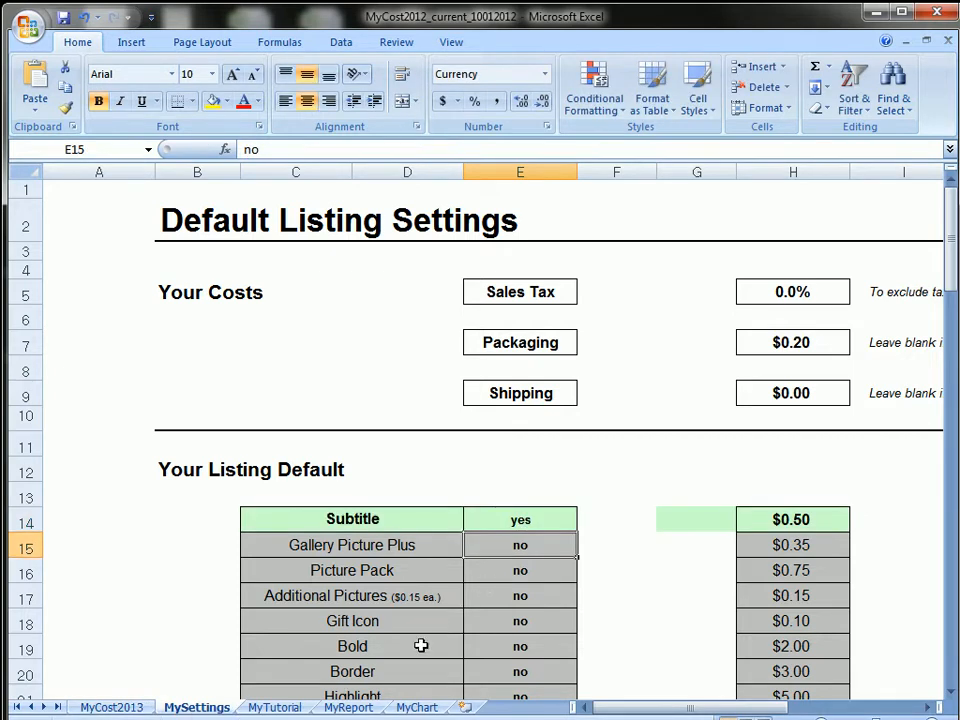
click(517, 647)
text(yes)
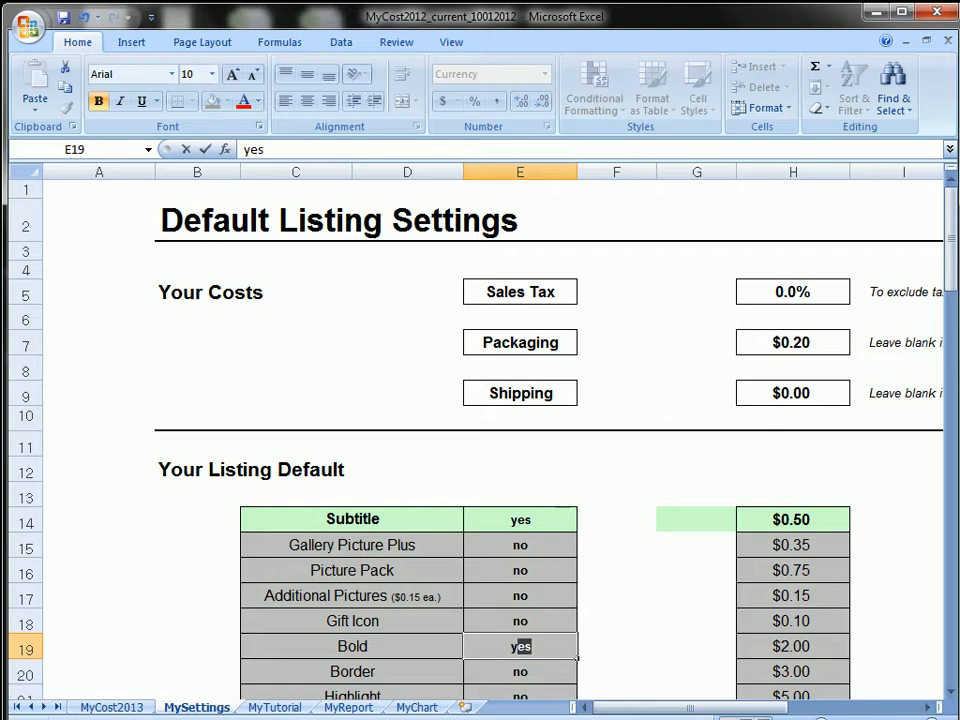
key(Return)
click(112, 707)
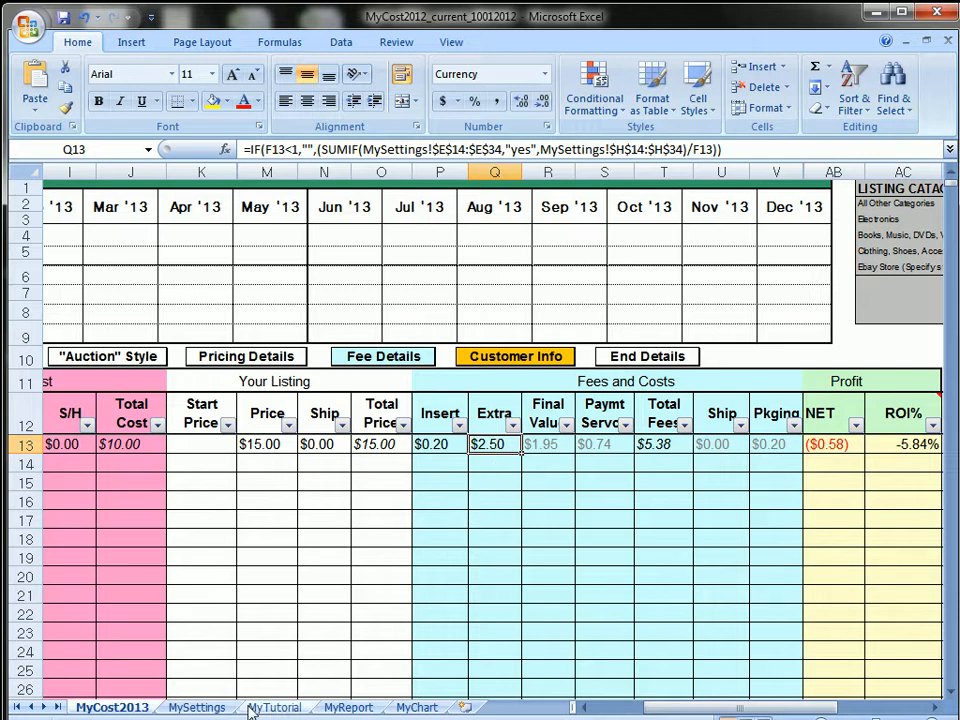
Step: Set the Subtitle and Bold listing defaults back to no on the MySettings sheet and return to the MyCost2013 sheet
click(205, 707)
click(522, 517)
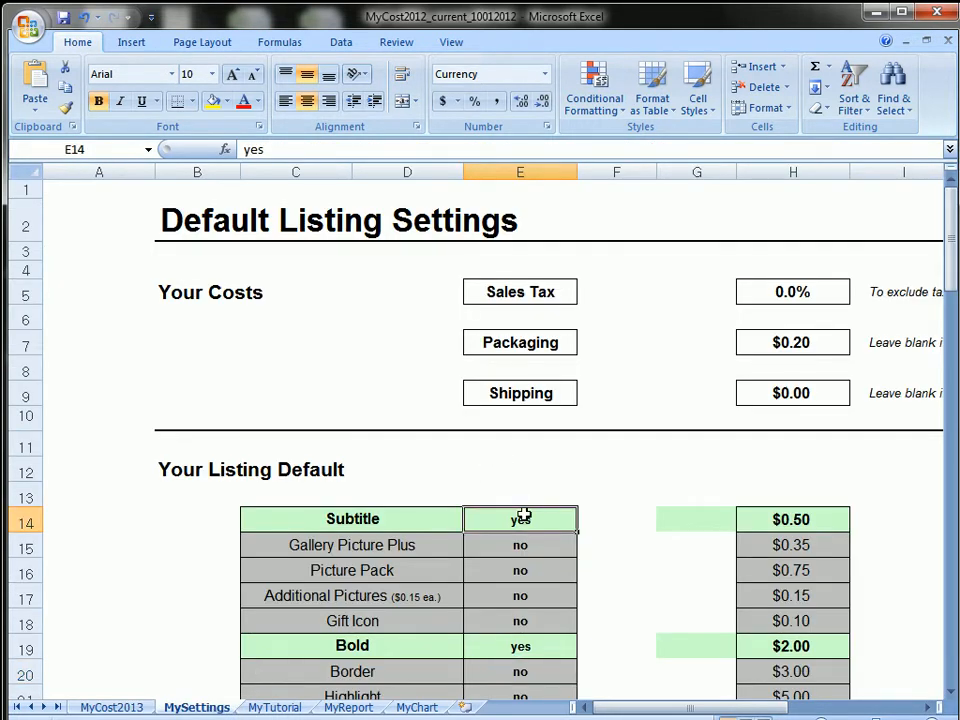
text(no)
key(Tab)
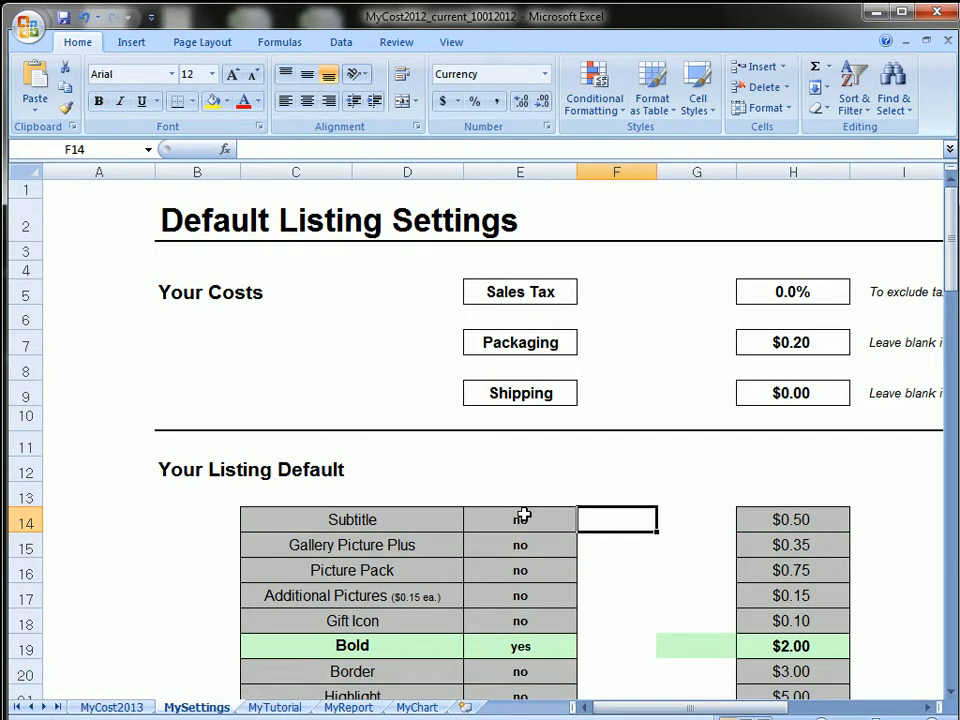
click(546, 654)
text(no)
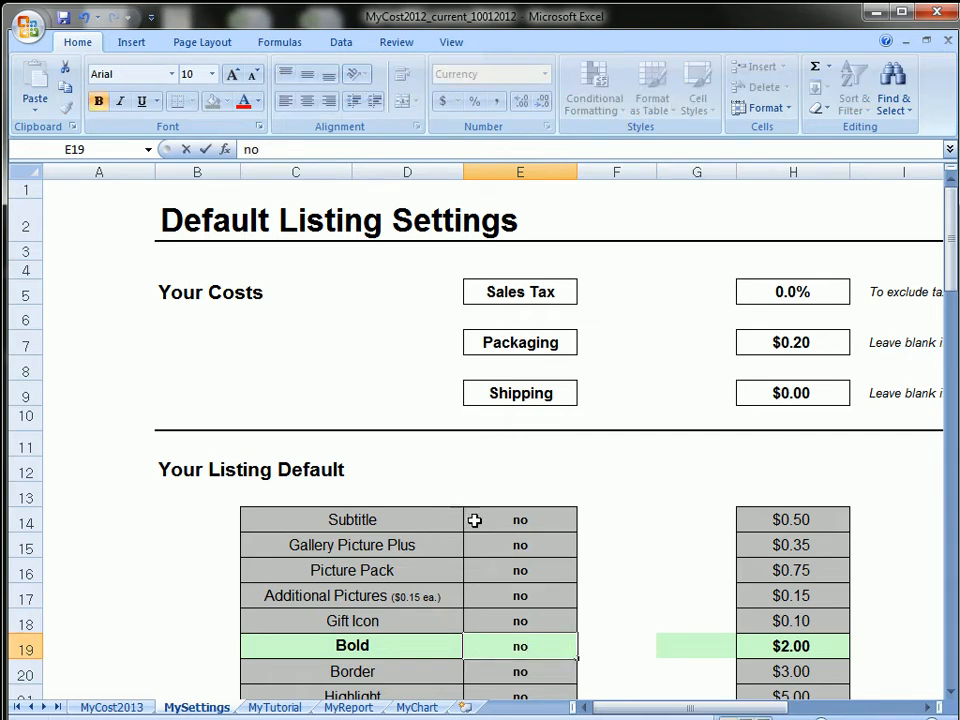
click(520, 545)
click(112, 707)
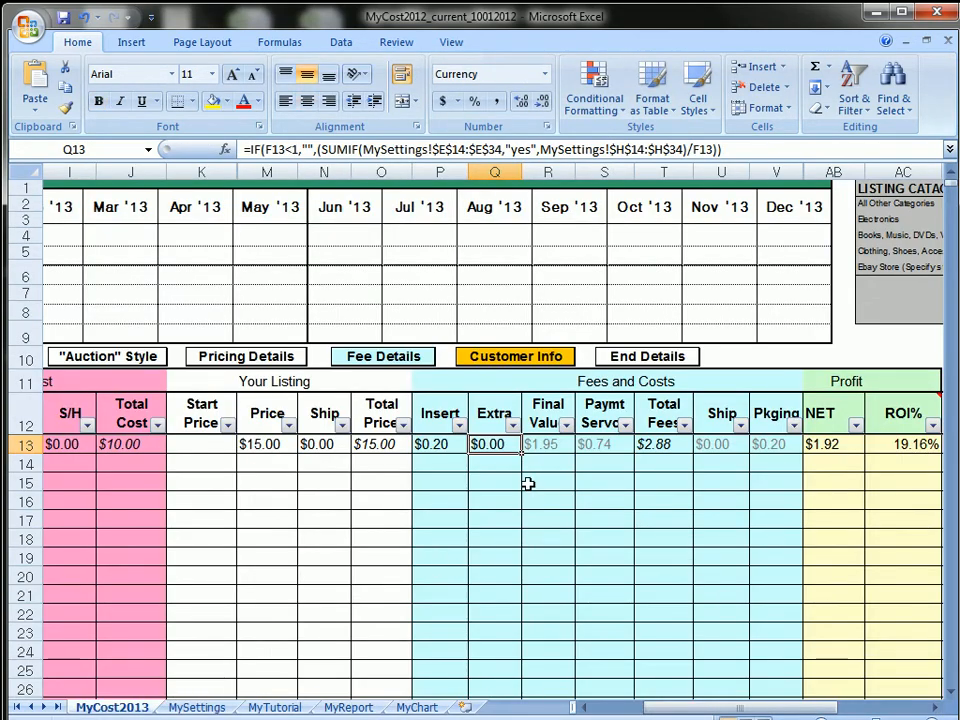
Step: Set the default Shipping cost to $1.99 on the MySettings sheet and return to the MyCost2013 sheet
click(708, 447)
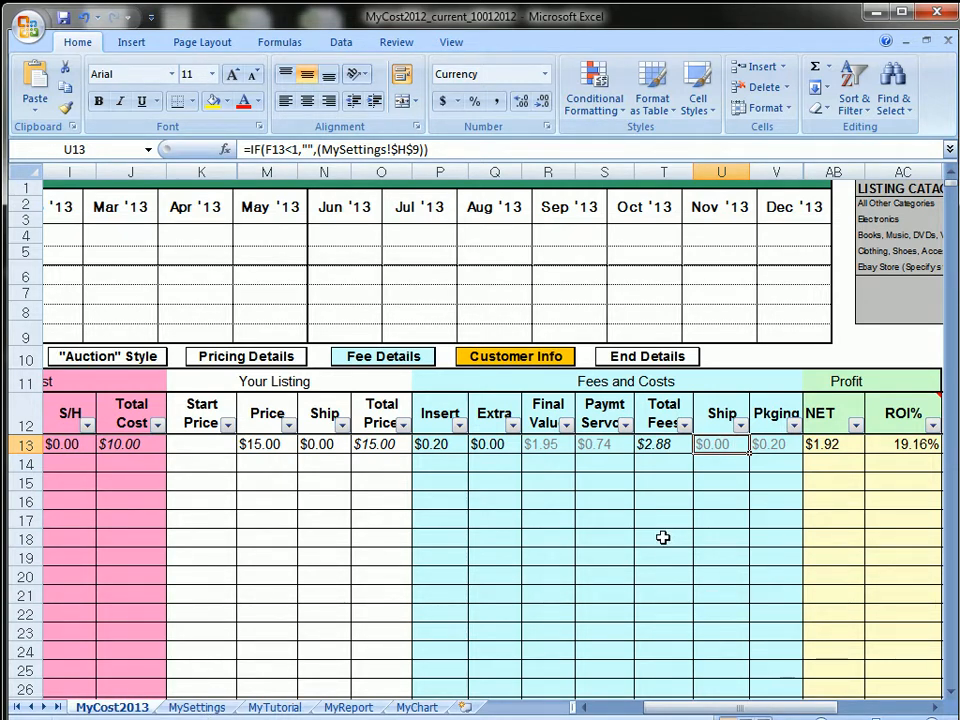
click(192, 707)
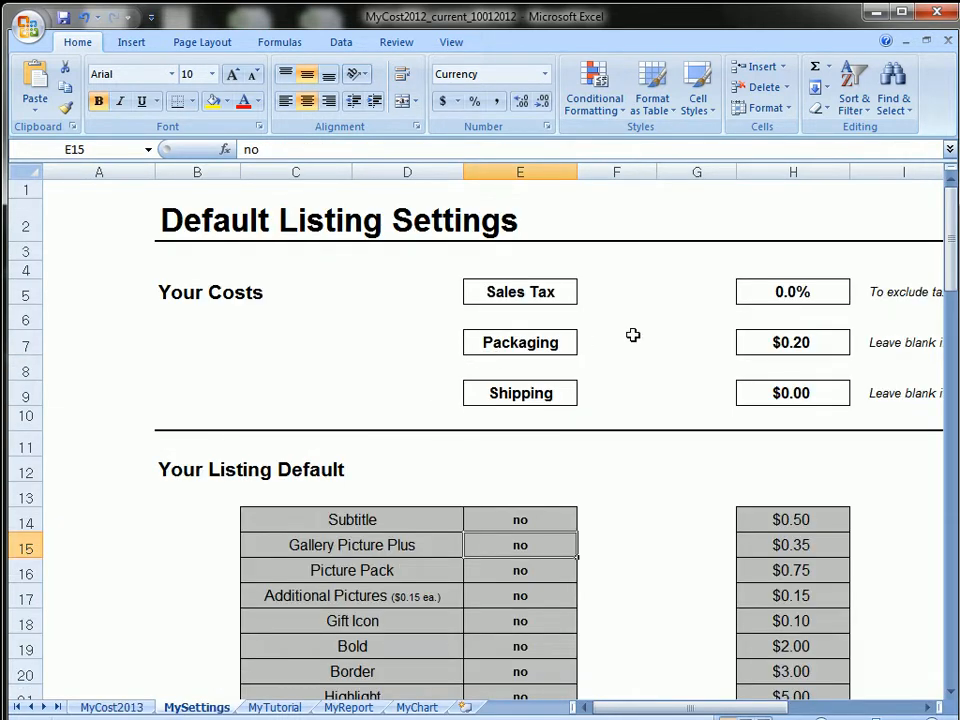
click(771, 395)
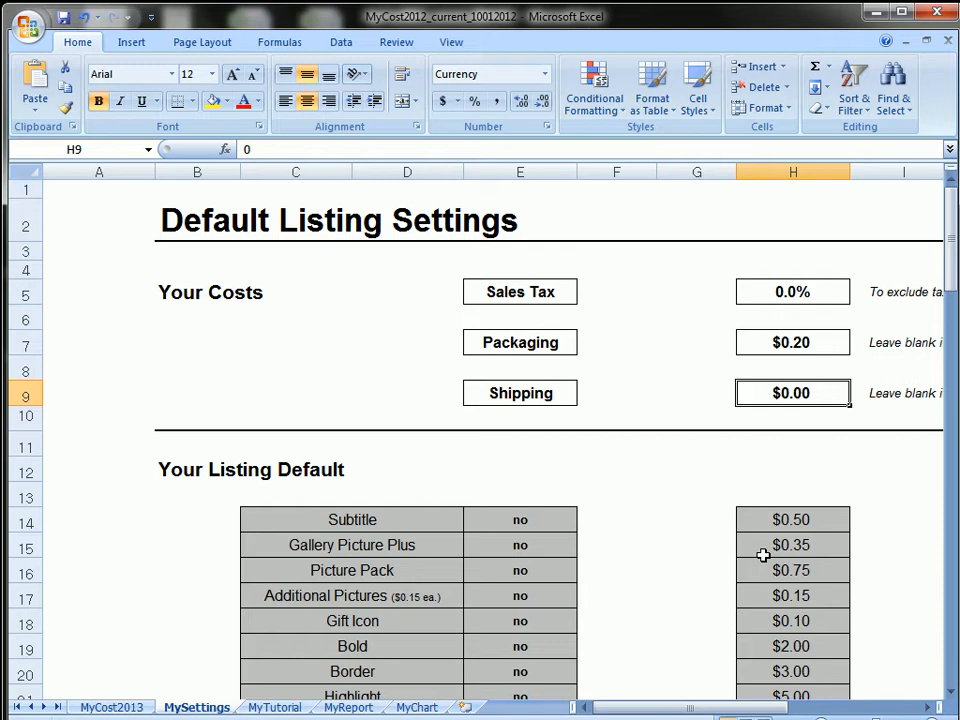
text(1.99)
key(Return)
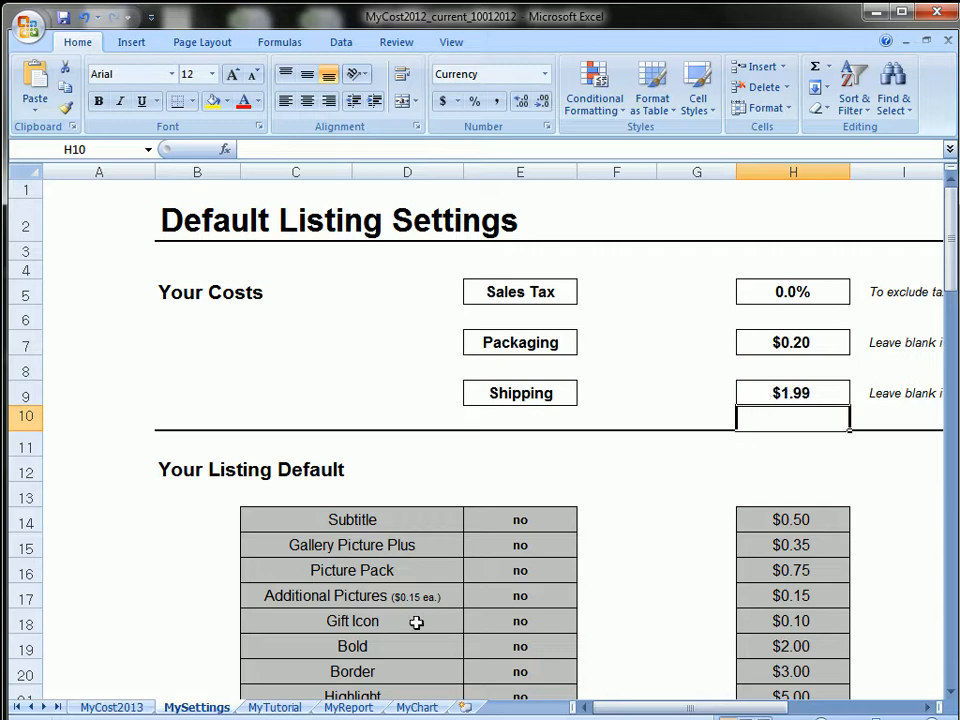
click(110, 707)
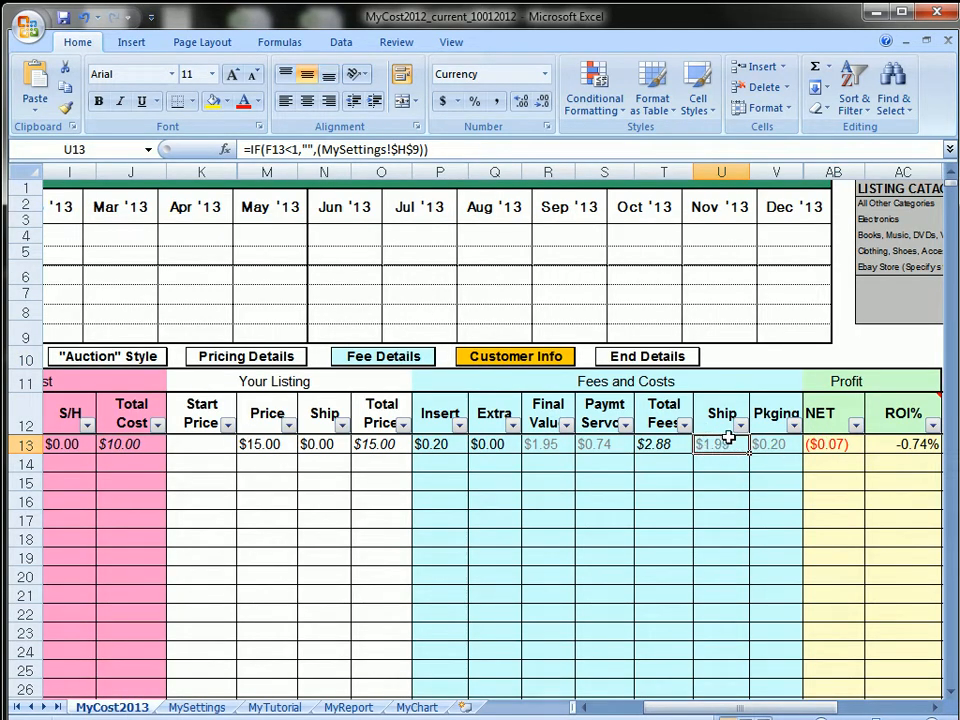
Step: Check the packaging cost and profit columns, and change the DVD Movie listing price to $16.00
click(767, 445)
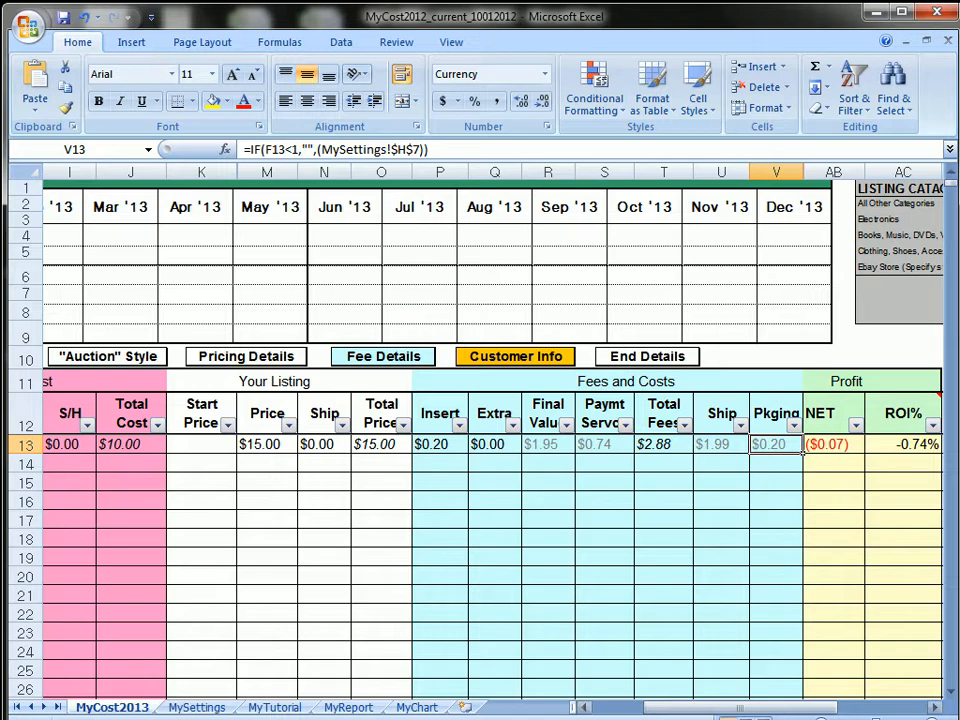
drag(788, 708, 820, 709)
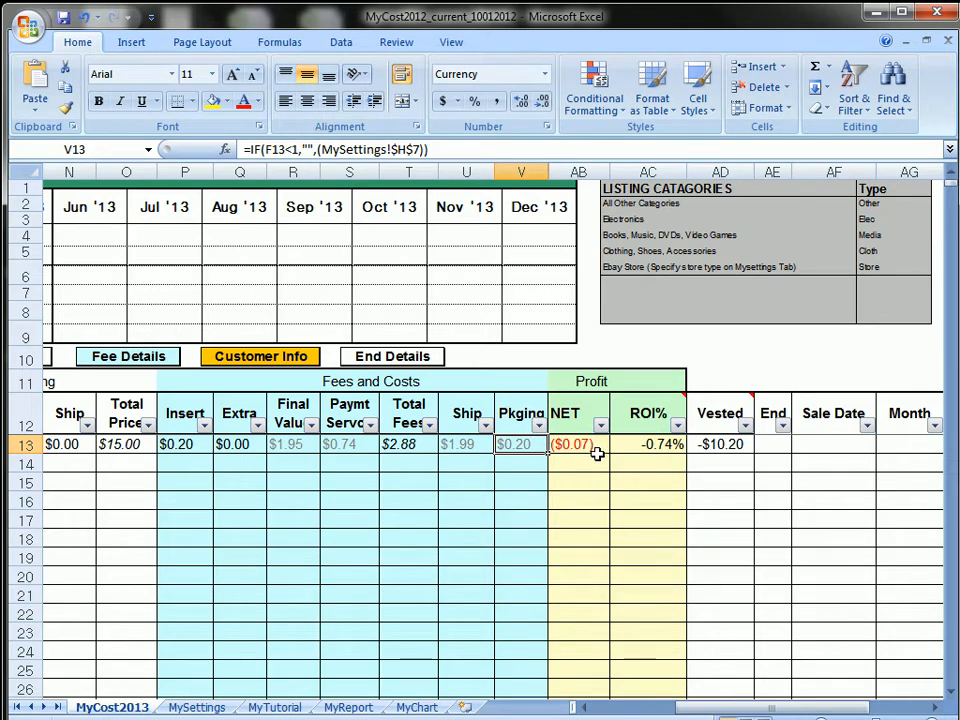
drag(757, 708, 711, 711)
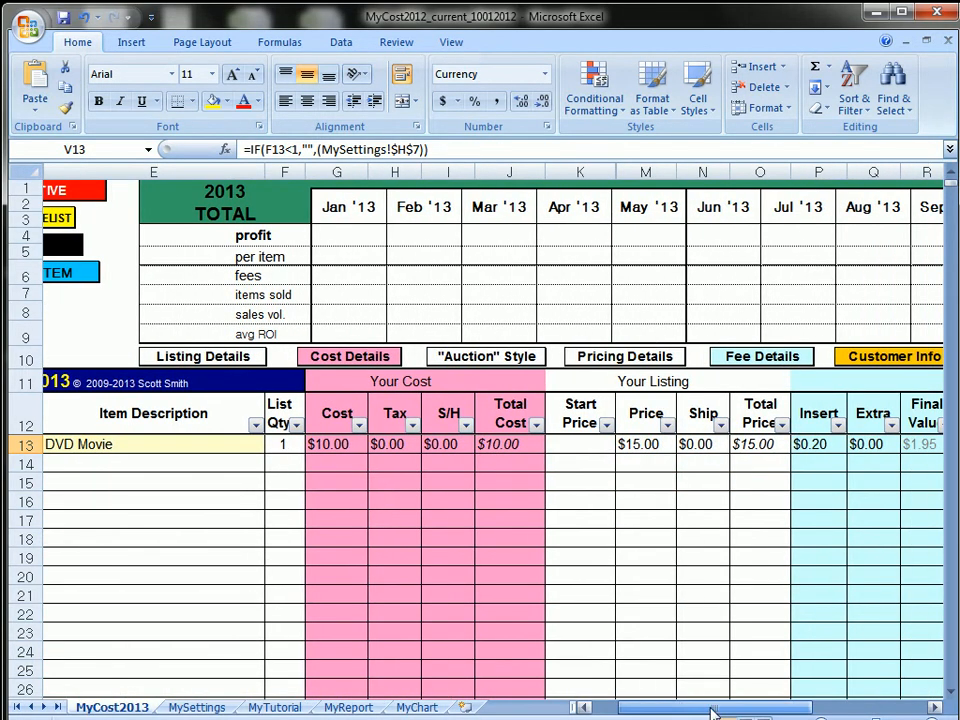
click(643, 444)
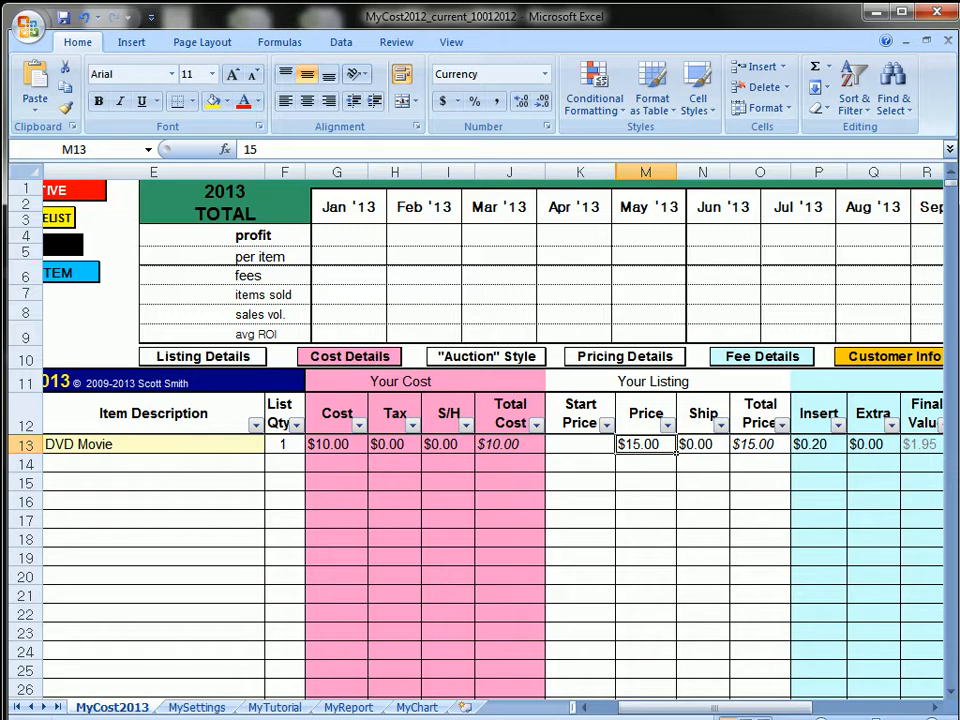
text(16)
key(Return)
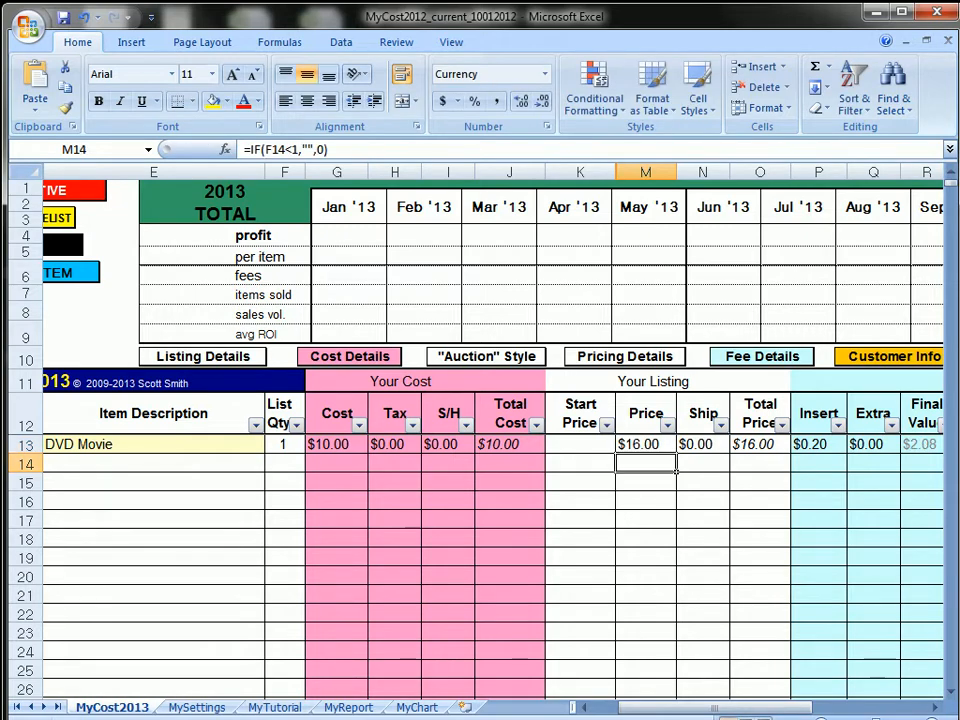
Step: Mark the DVD Movie listing in row 13 as sold by setting its End status to s
drag(711, 711, 775, 709)
click(150, 446)
click(773, 444)
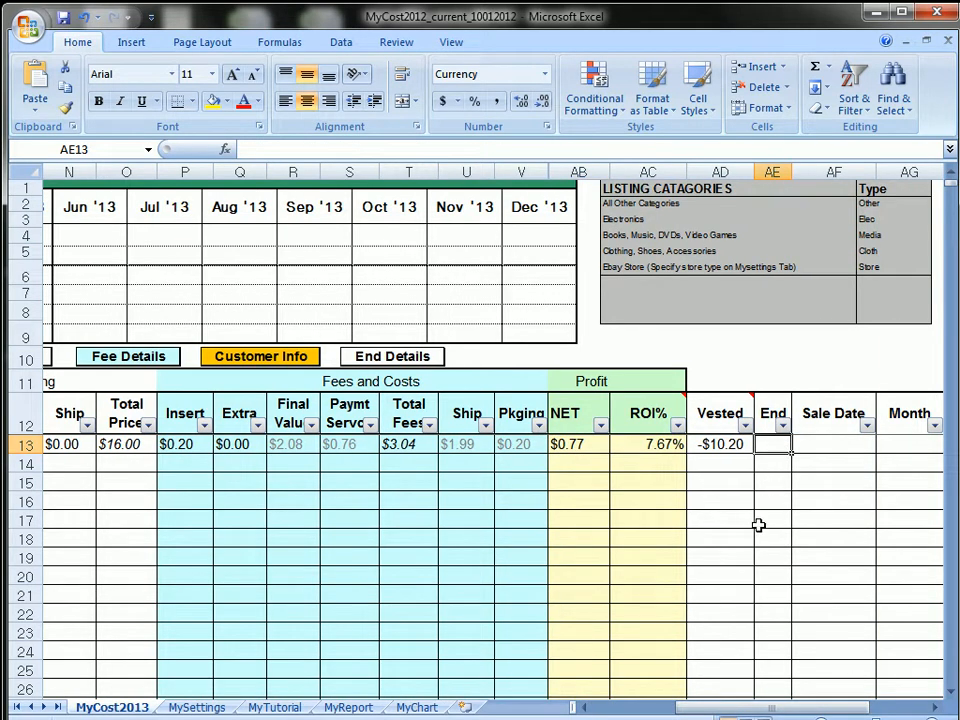
text(s)
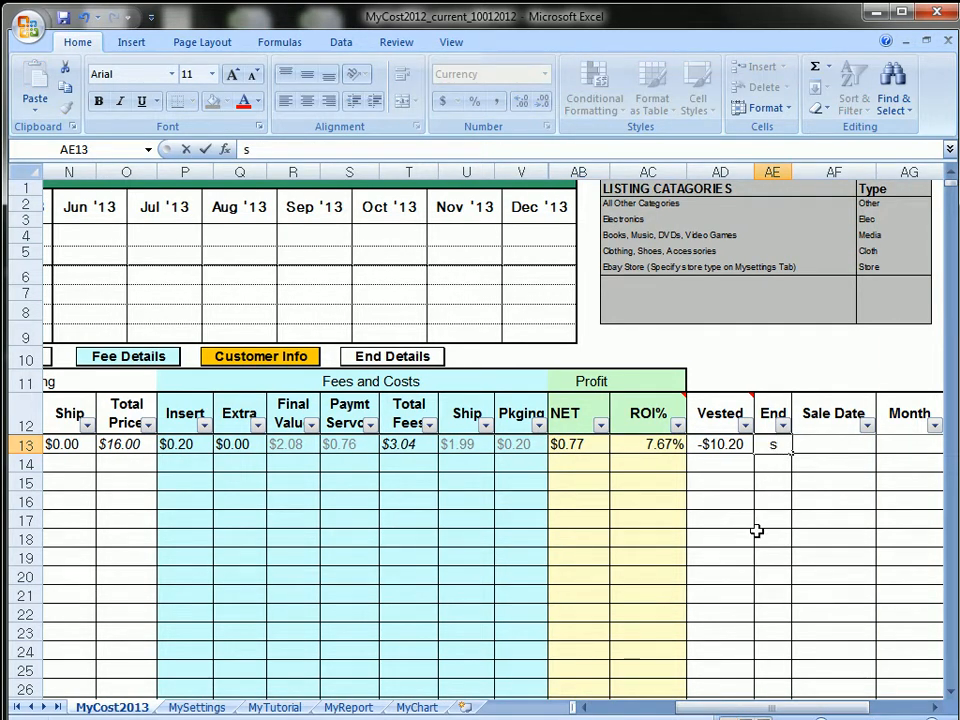
key(Return)
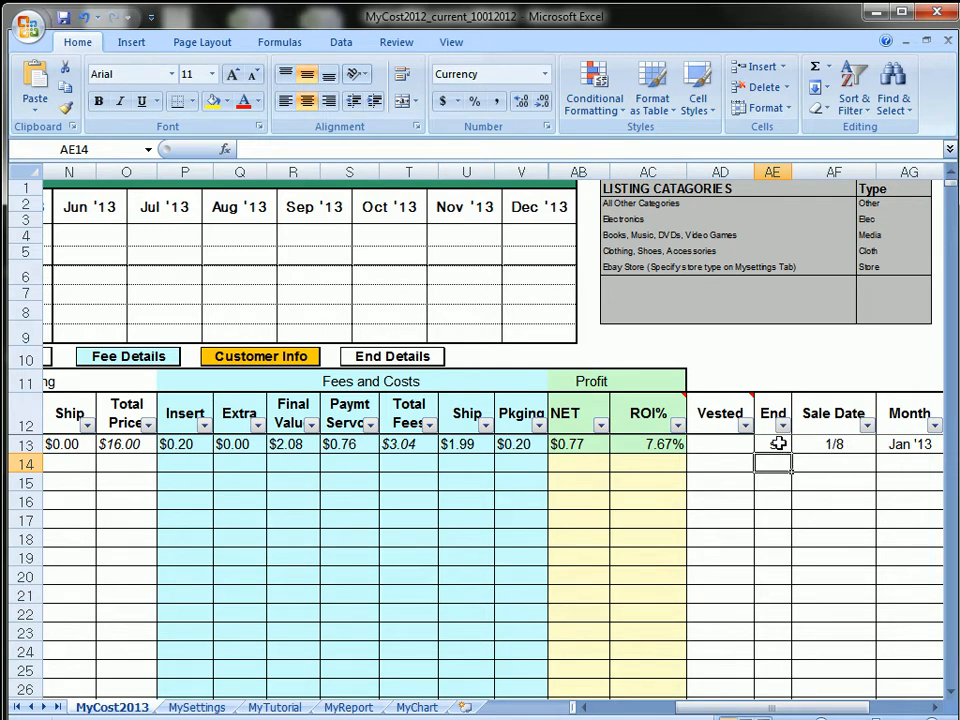
Step: Change the sale date of the DVD Movie listing in row 13 to 1/7
click(822, 447)
text(1/)
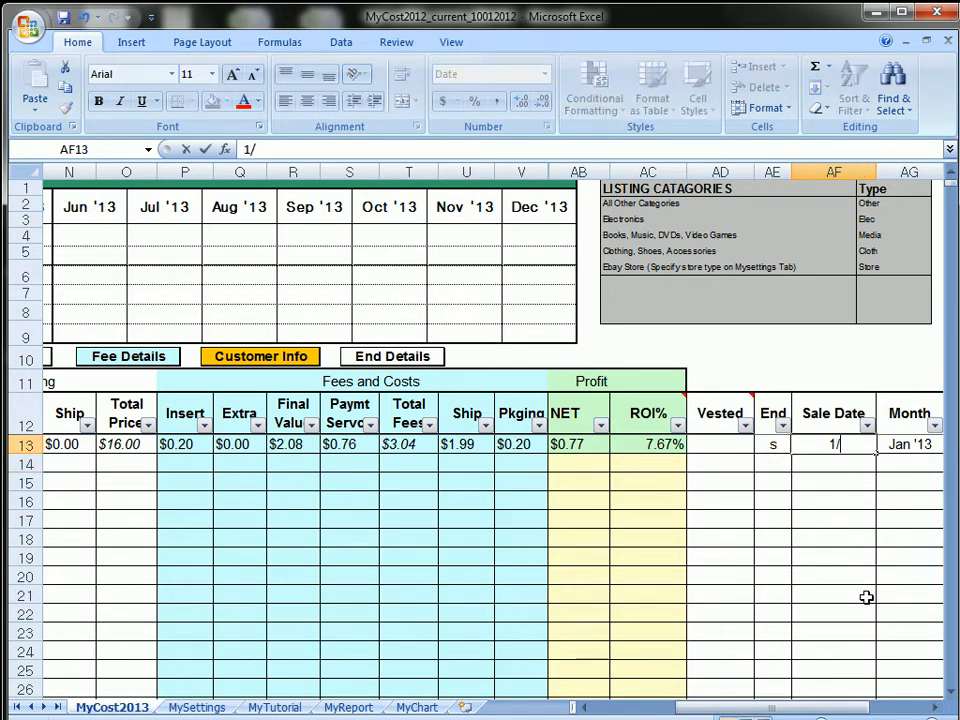
text(7)
key(Return)
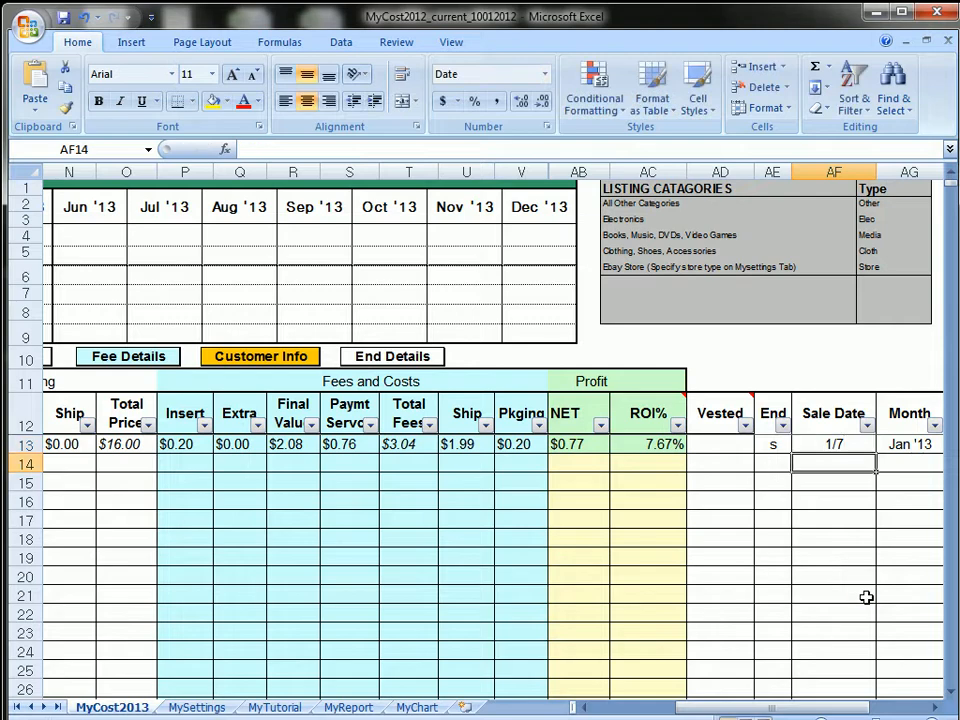
Step: Examine the 2013 totals on MyCost2013 and the categorized profit by month on the MyReport and MyChart sheets
drag(818, 711, 682, 709)
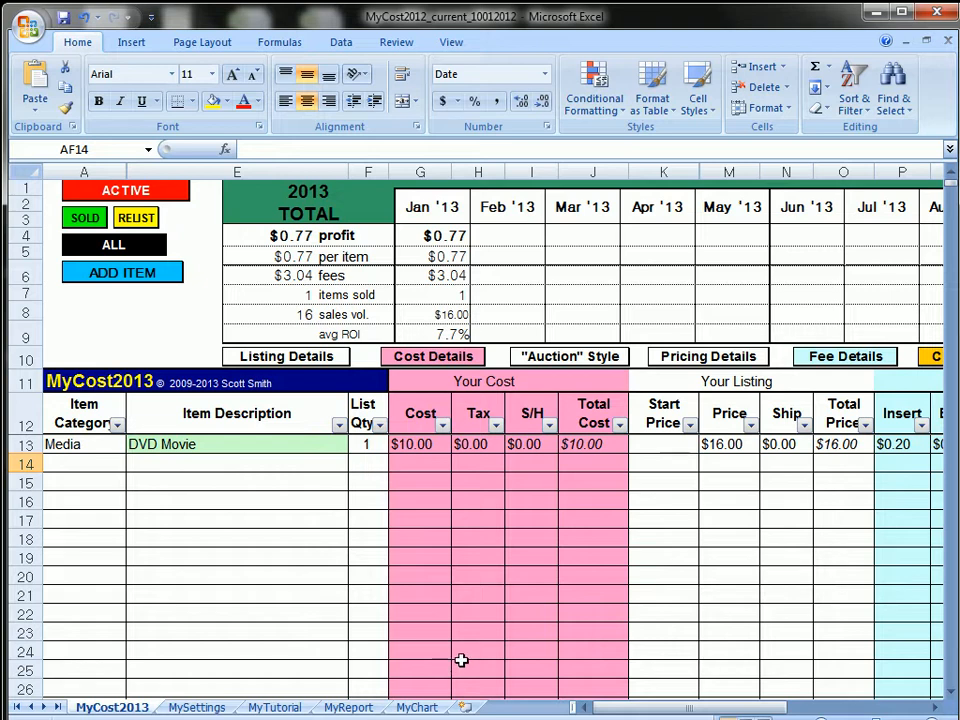
click(362, 707)
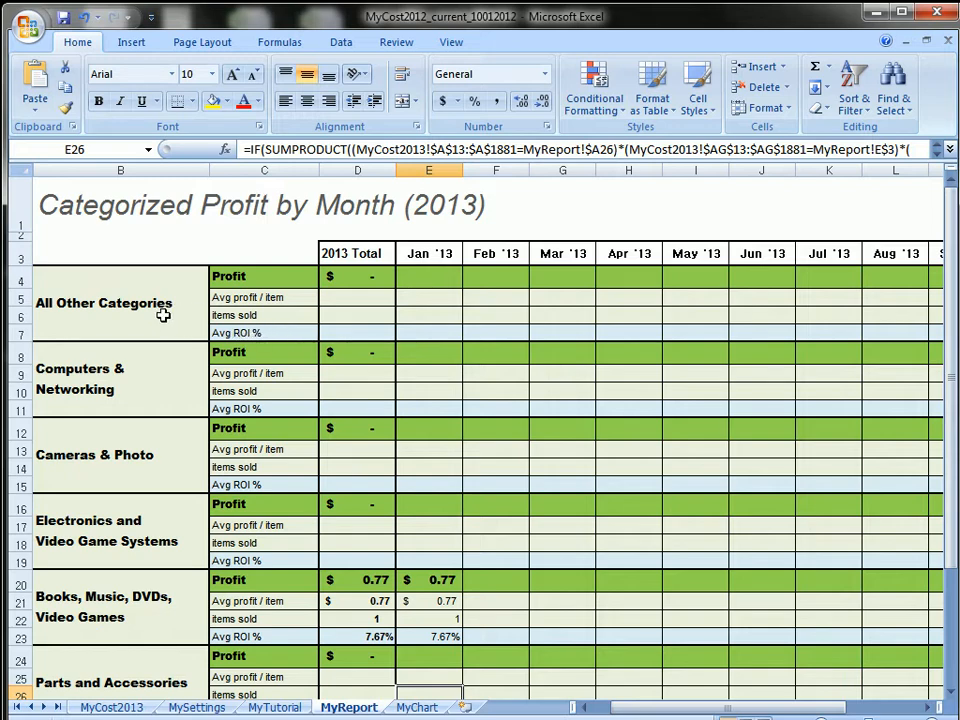
scroll(161, 340, down, 4)
scroll(152, 461, up, 4)
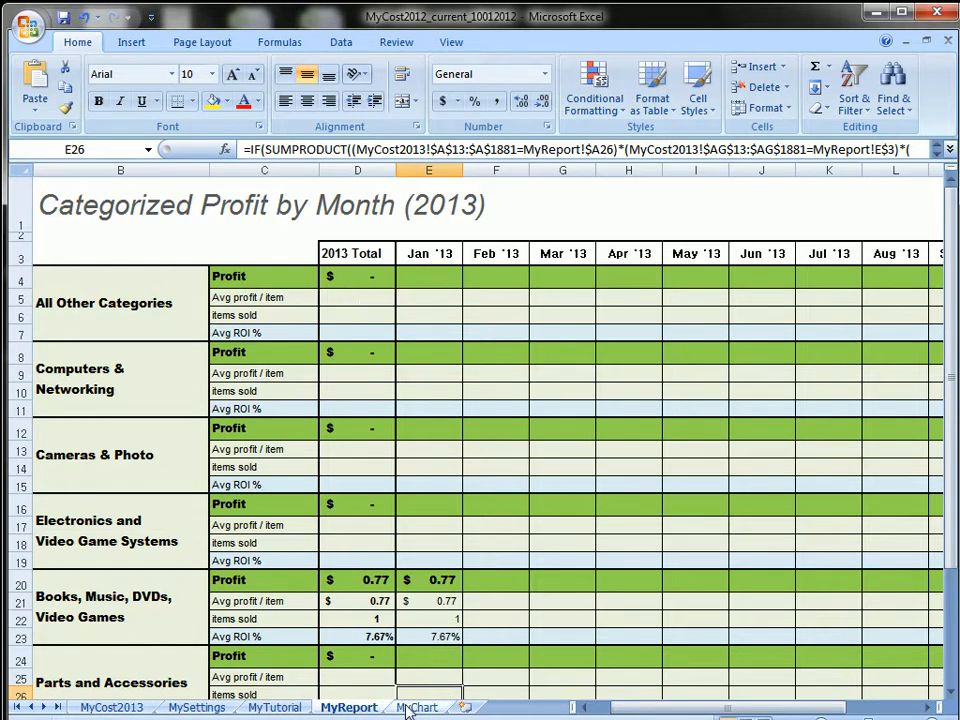
click(417, 707)
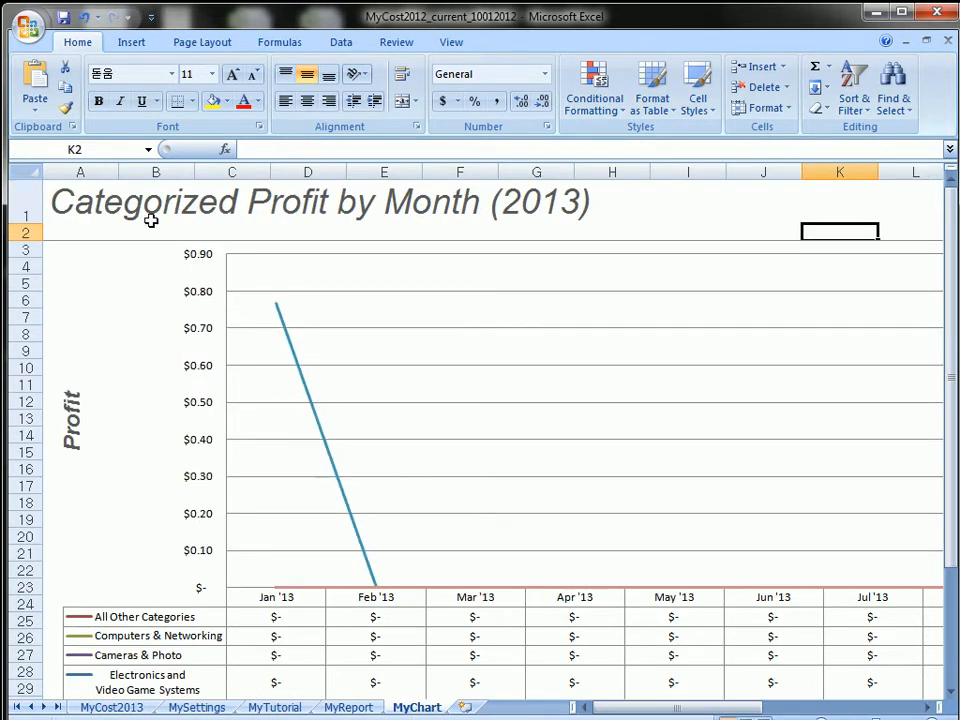
scroll(165, 290, down, 3)
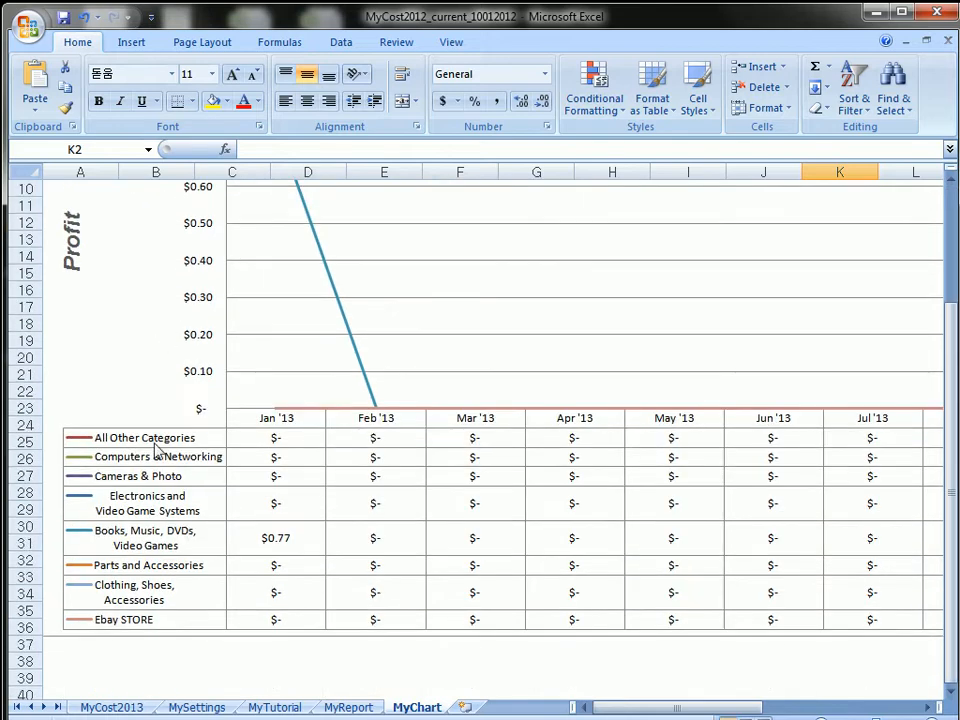
scroll(370, 505, up, 3)
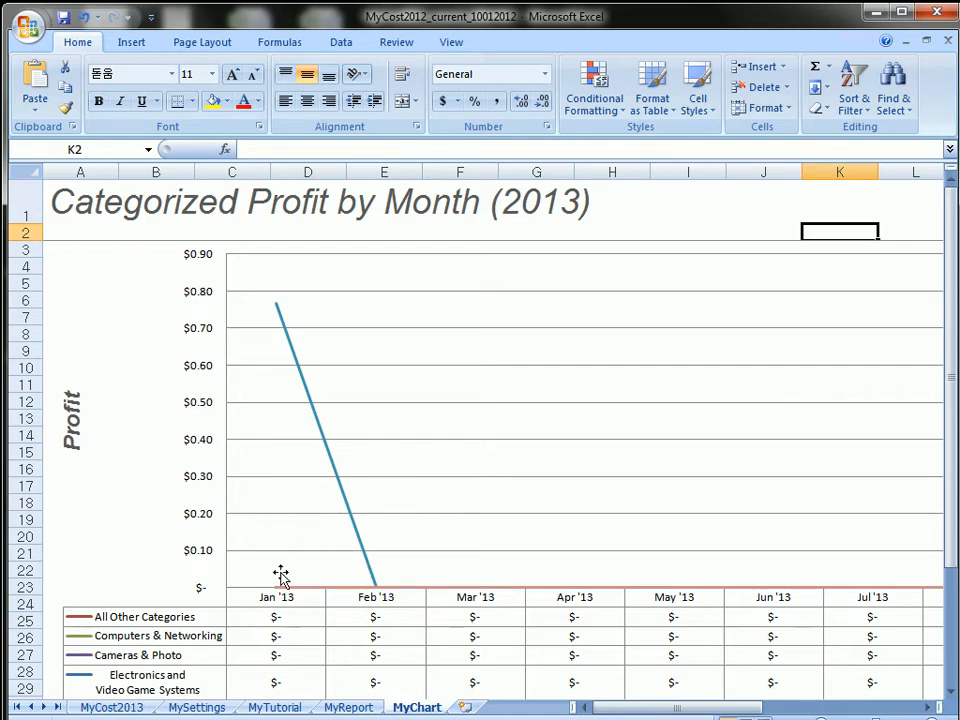
scroll(281, 578, down, 2)
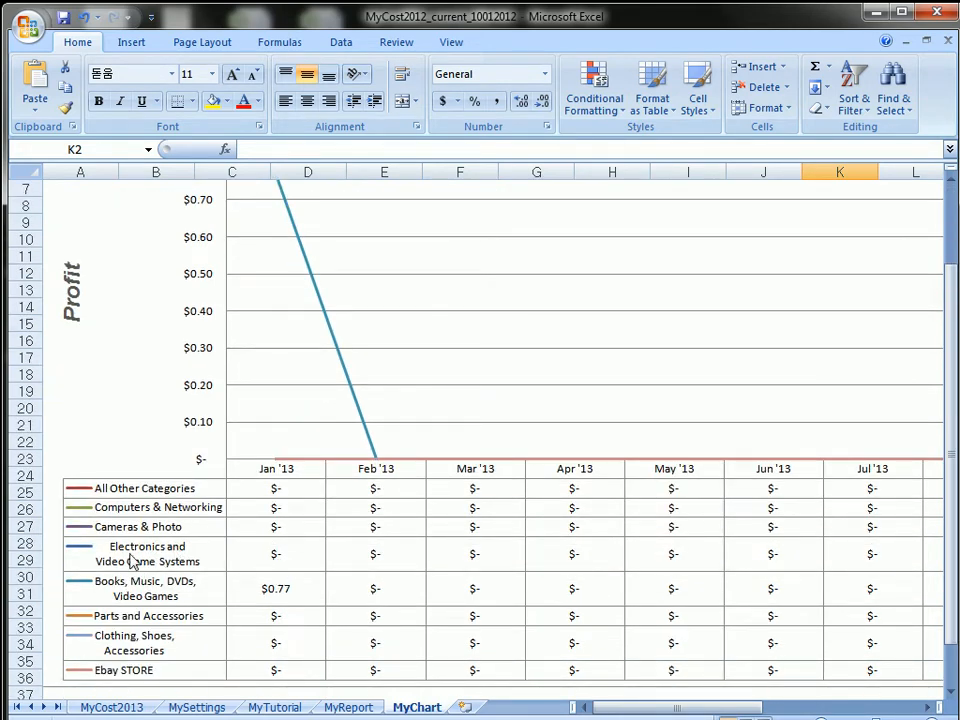
scroll(130, 465, up, 2)
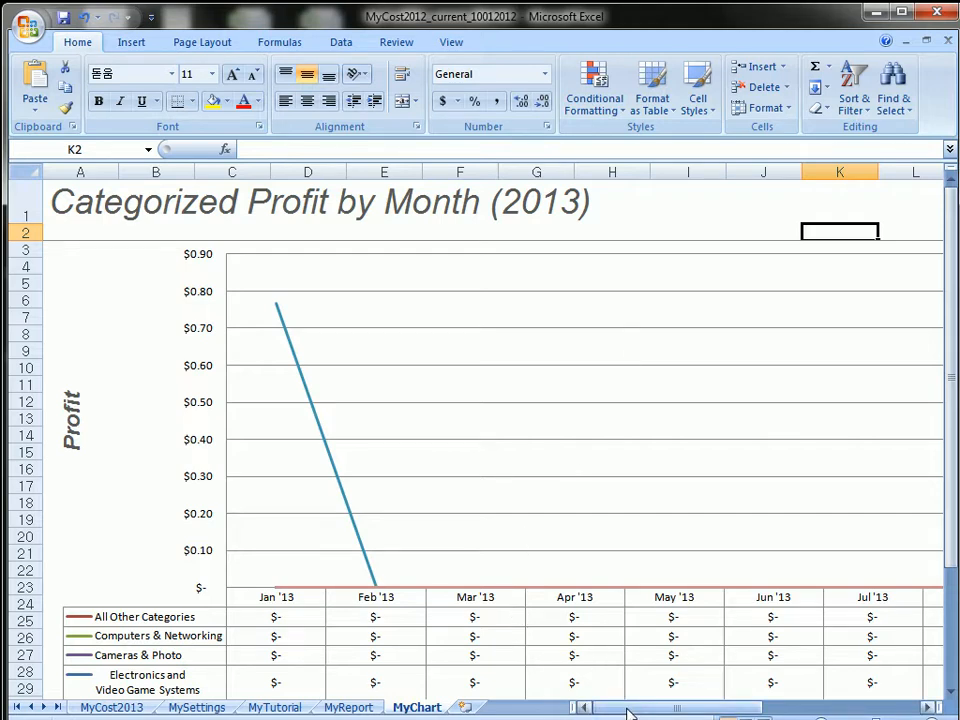
Step: Return to the MyCost2013 sheet and set the item category of row 14 to Media
click(112, 707)
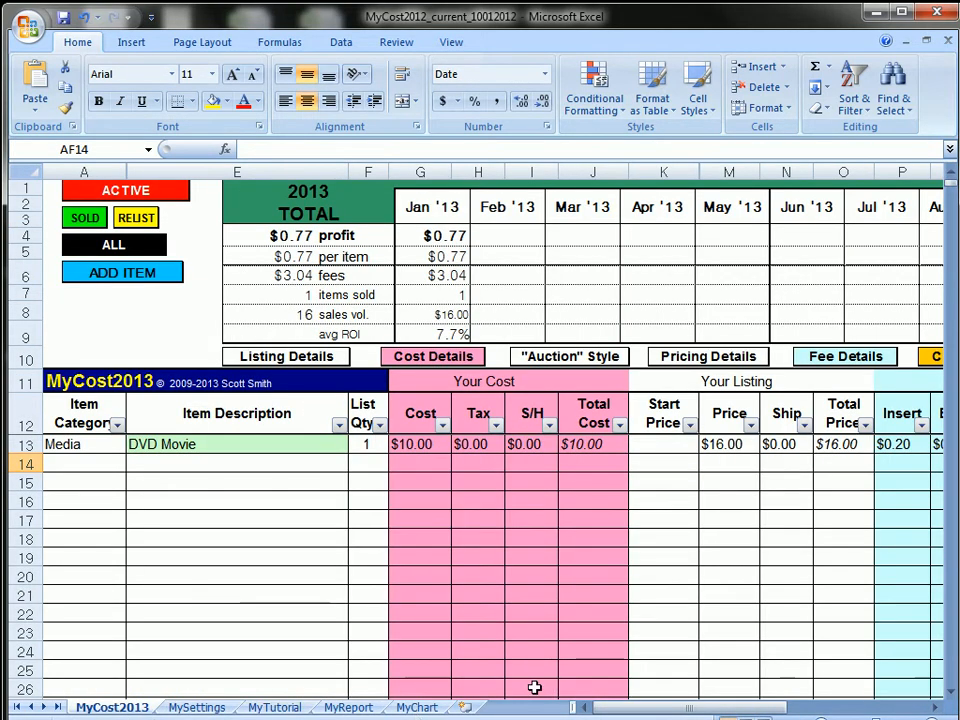
click(81, 463)
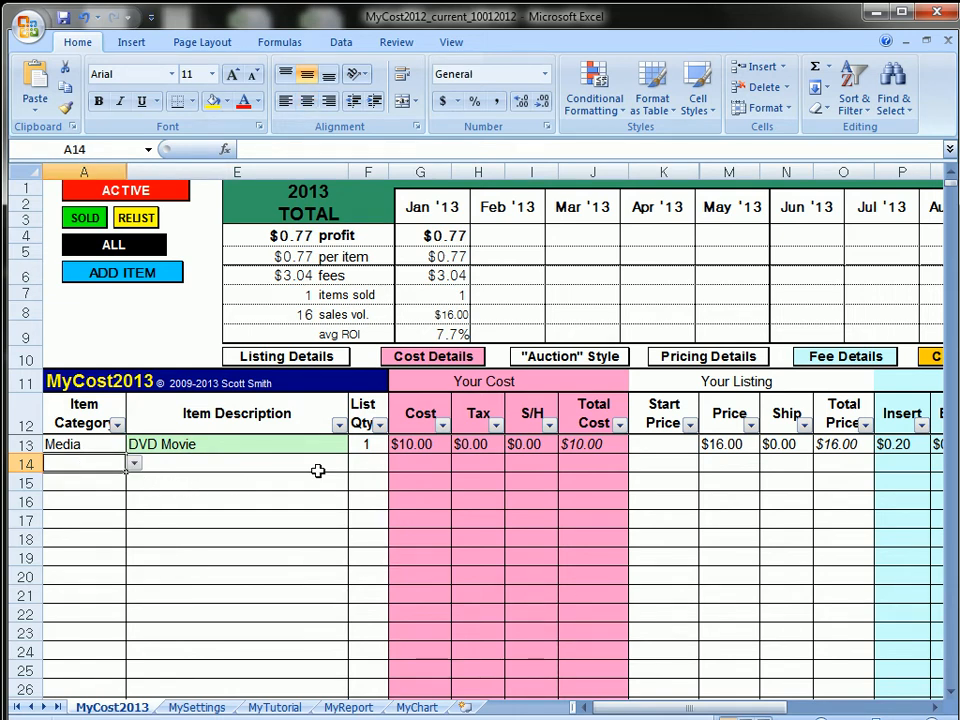
click(134, 464)
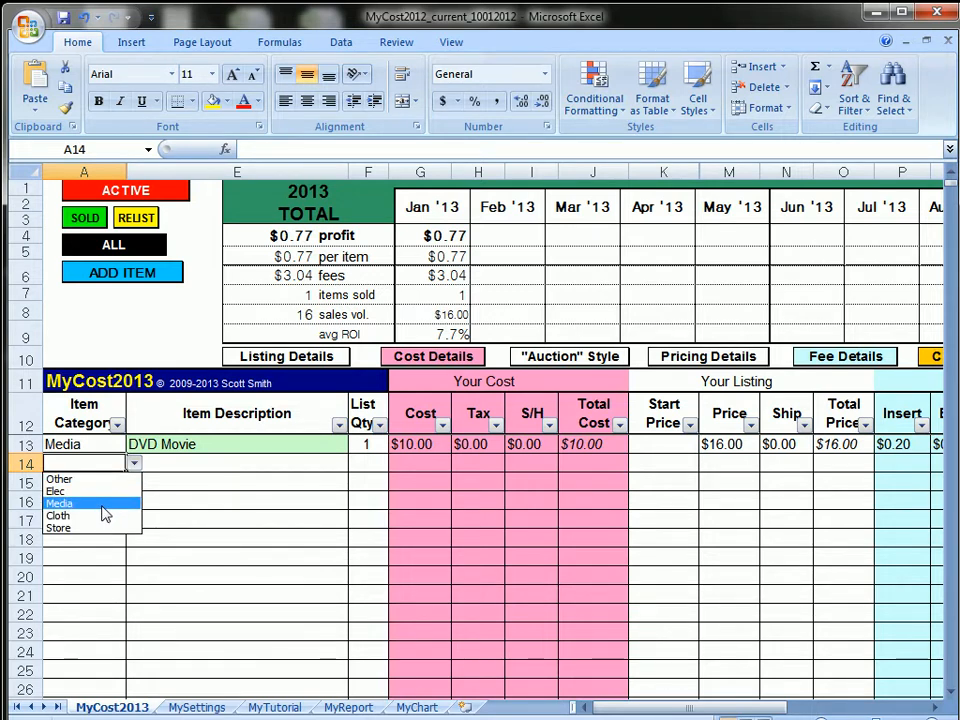
click(105, 505)
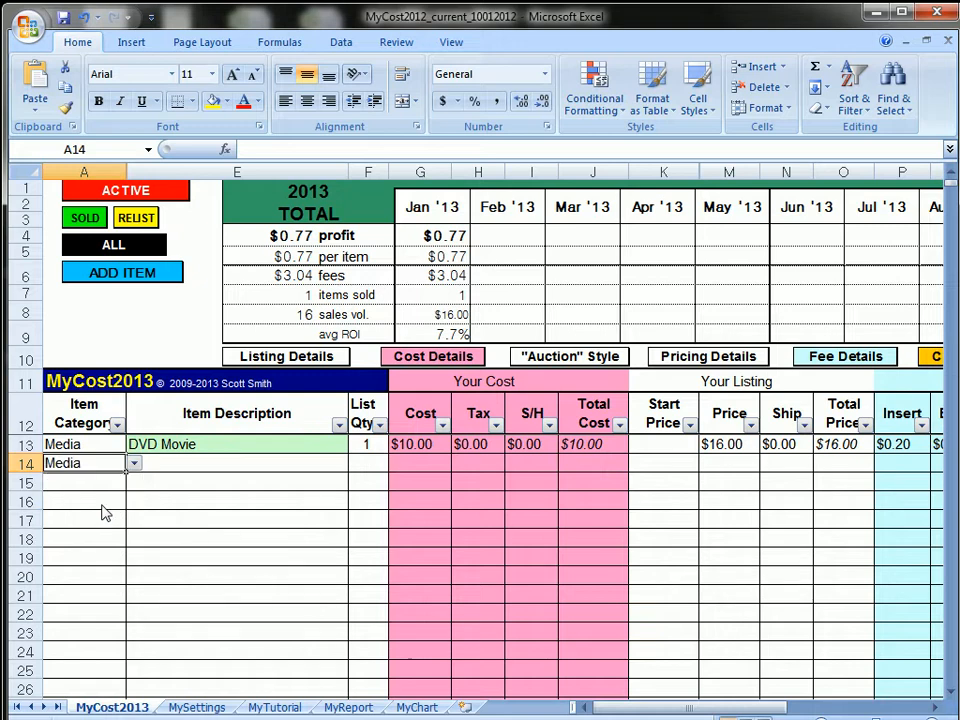
Step: Enter "DVD movie" as the item description in row 14
click(190, 463)
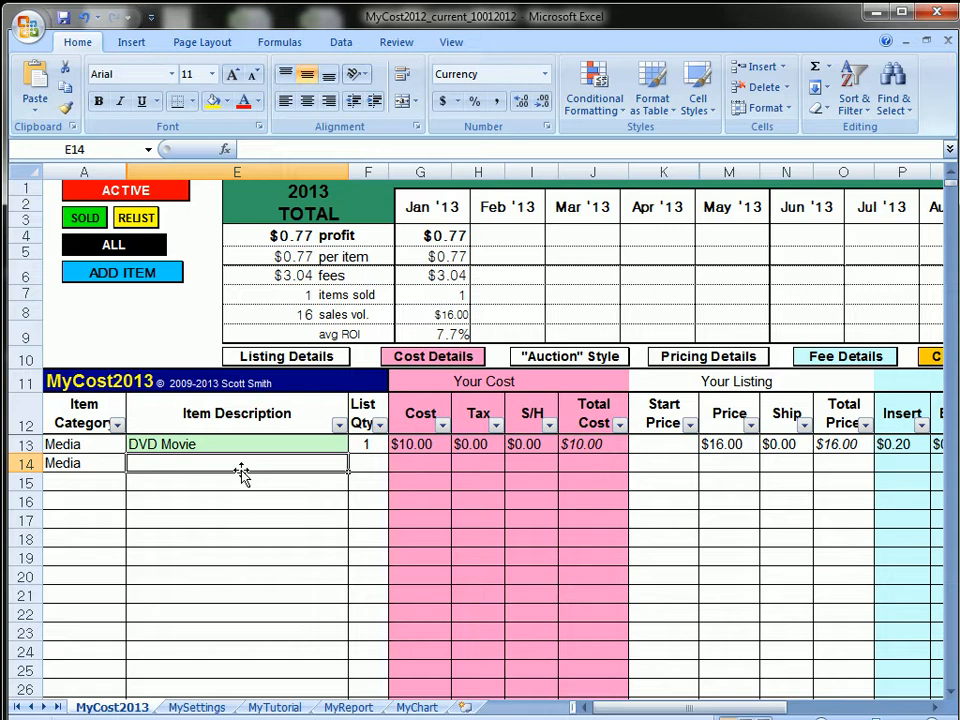
text(DVD v)
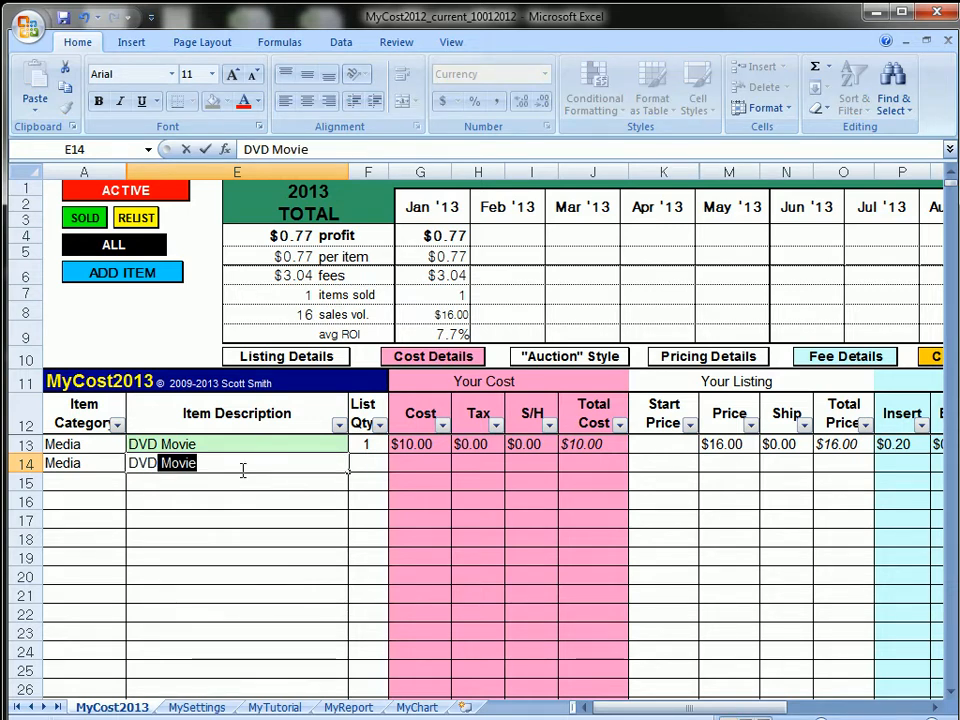
text(oi)
key(BackSpace)
key(BackSpace)
key(BackSpace)
text(o)
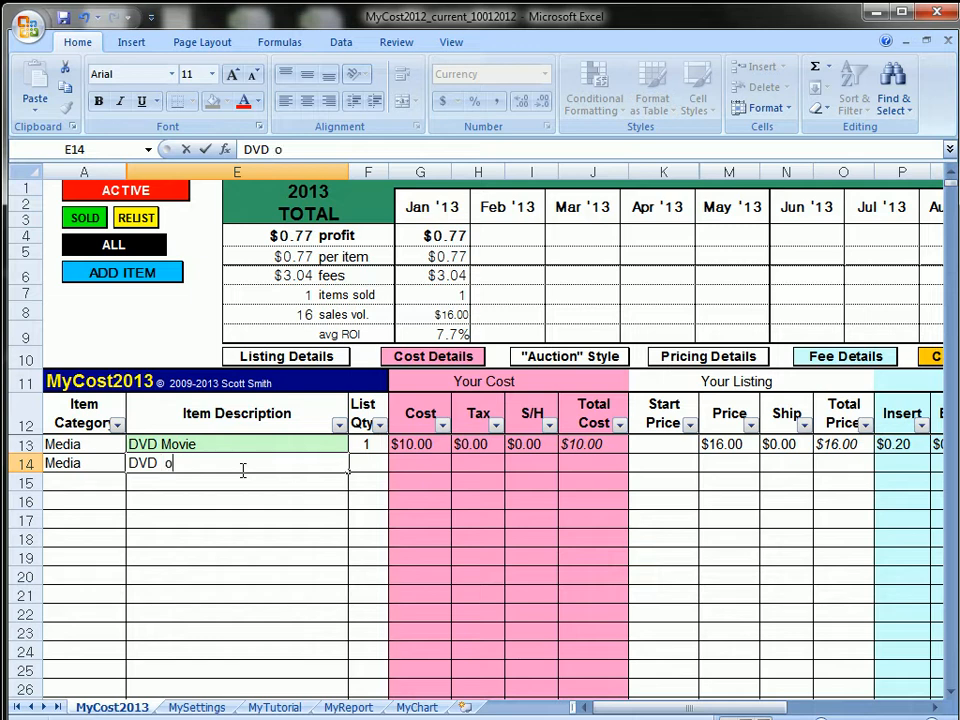
key(BackSpace)
key(BackSpace)
text(movie)
key(Tab)
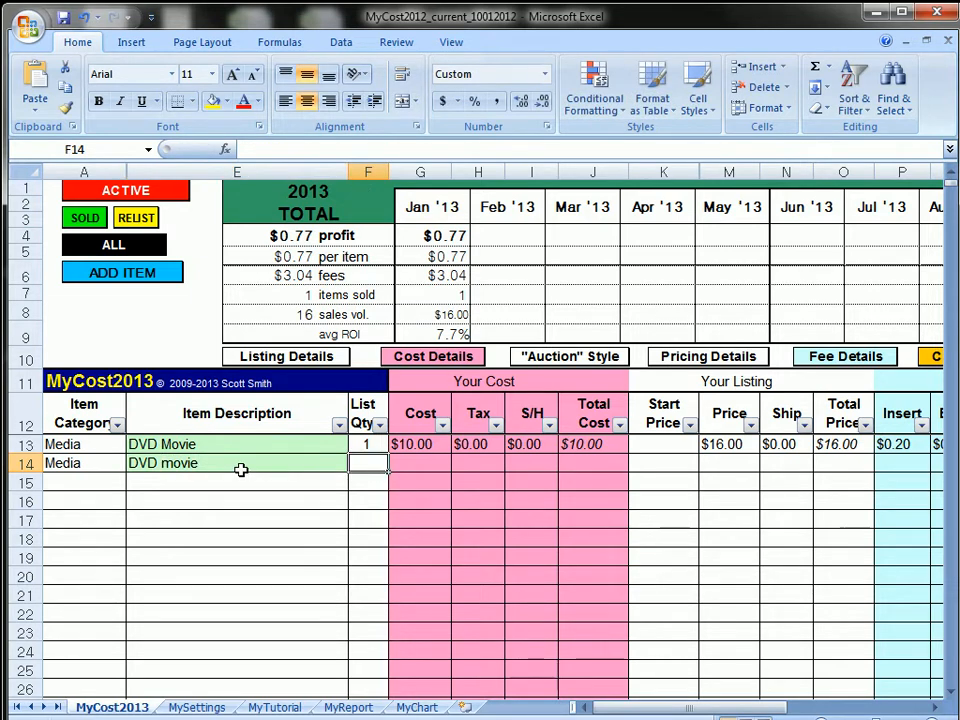
Step: Set the list quantity to 1 and the cost to $10.00 for the DVD movie in row 14
text(1)
key(Tab)
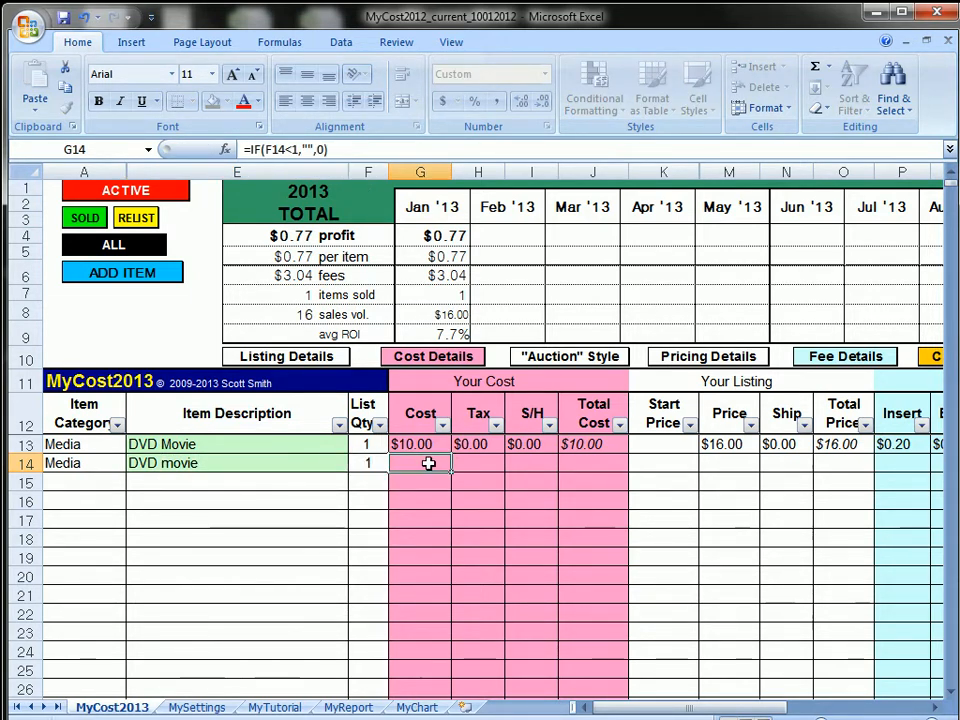
text(10)
key(Return)
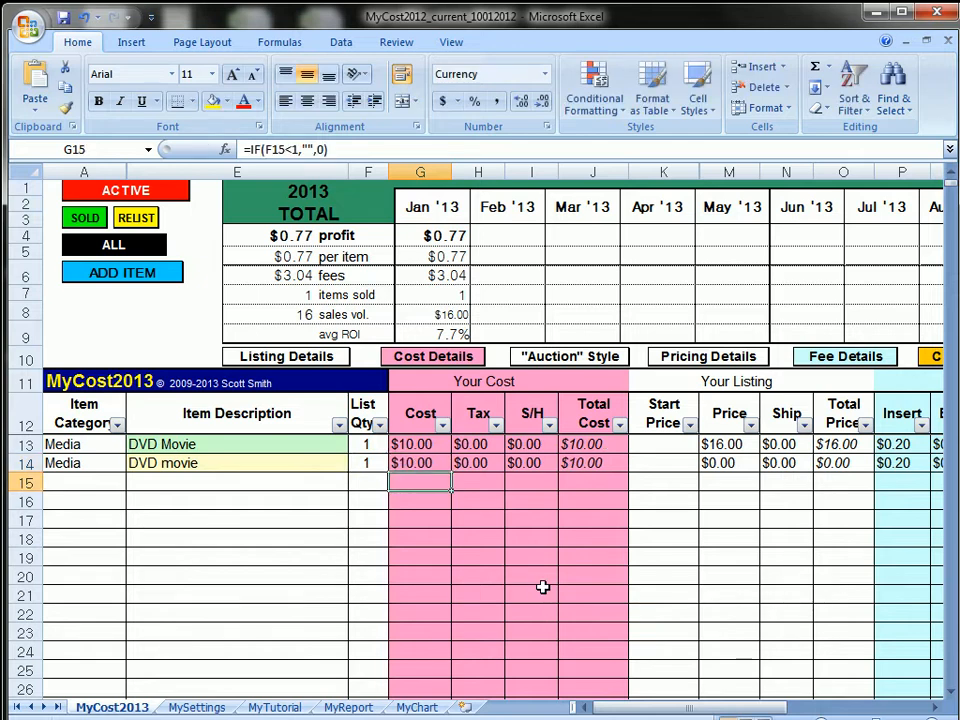
Step: Set the start price to $10.00 and the price to $16.00 for the DVD movie in row 14
click(716, 465)
click(672, 462)
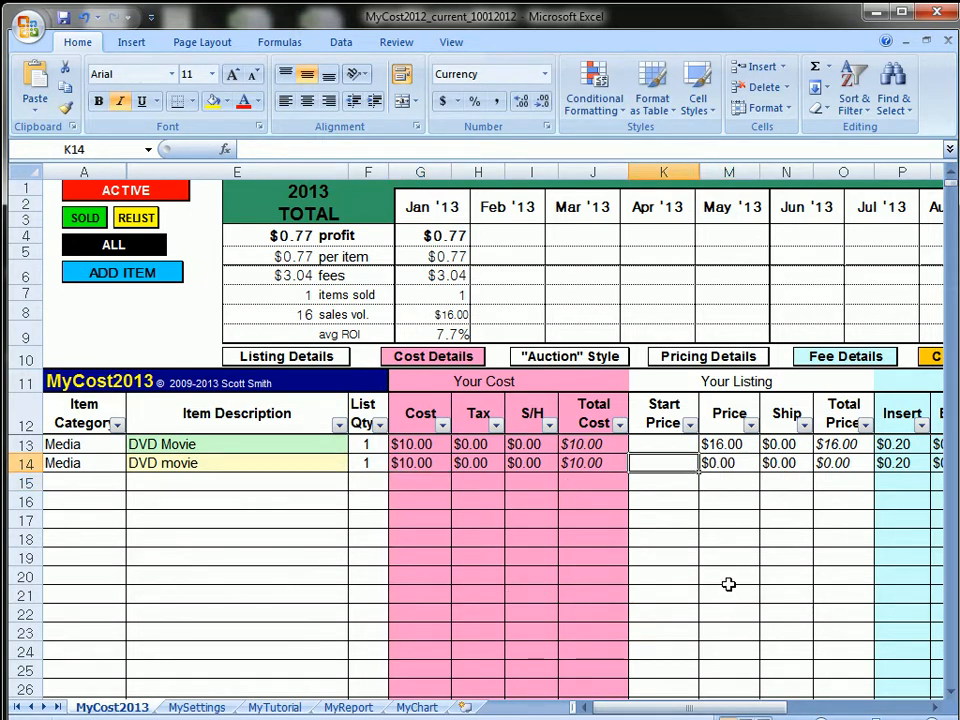
text(10)
key(Return)
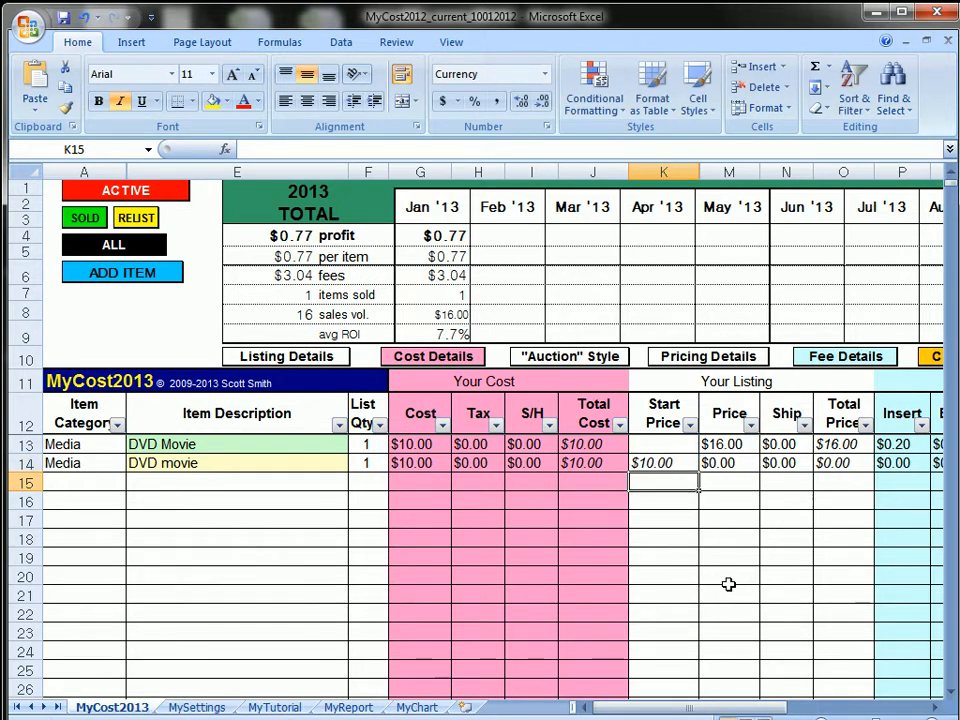
click(733, 463)
text(16)
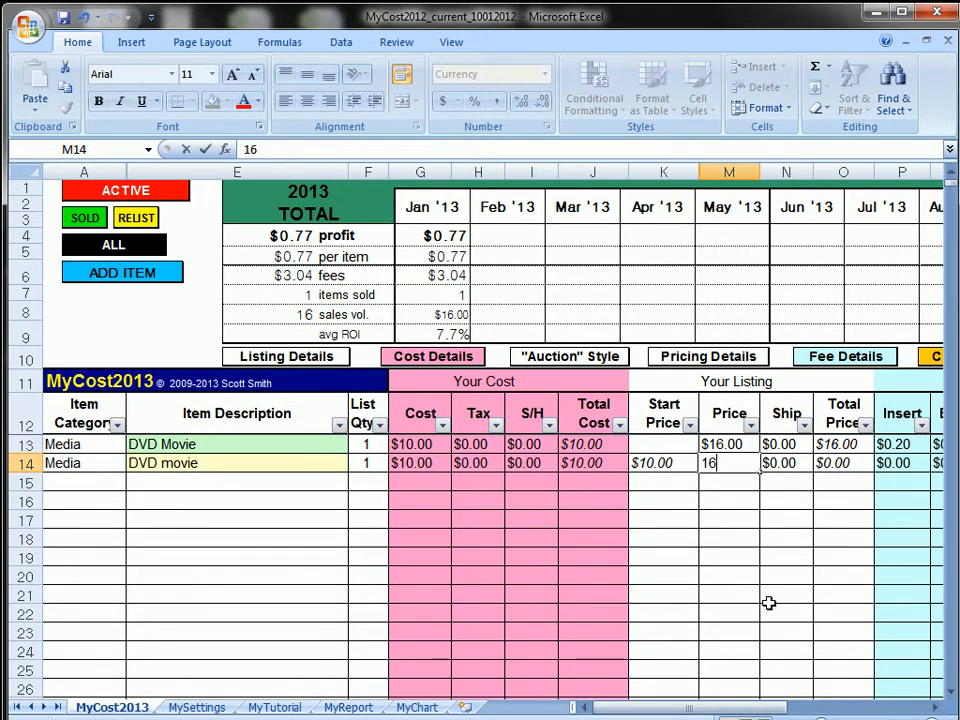
key(Return)
Step: Check the fees and net profit of the row 14 listing, and mark it as sold with End status s
click(797, 462)
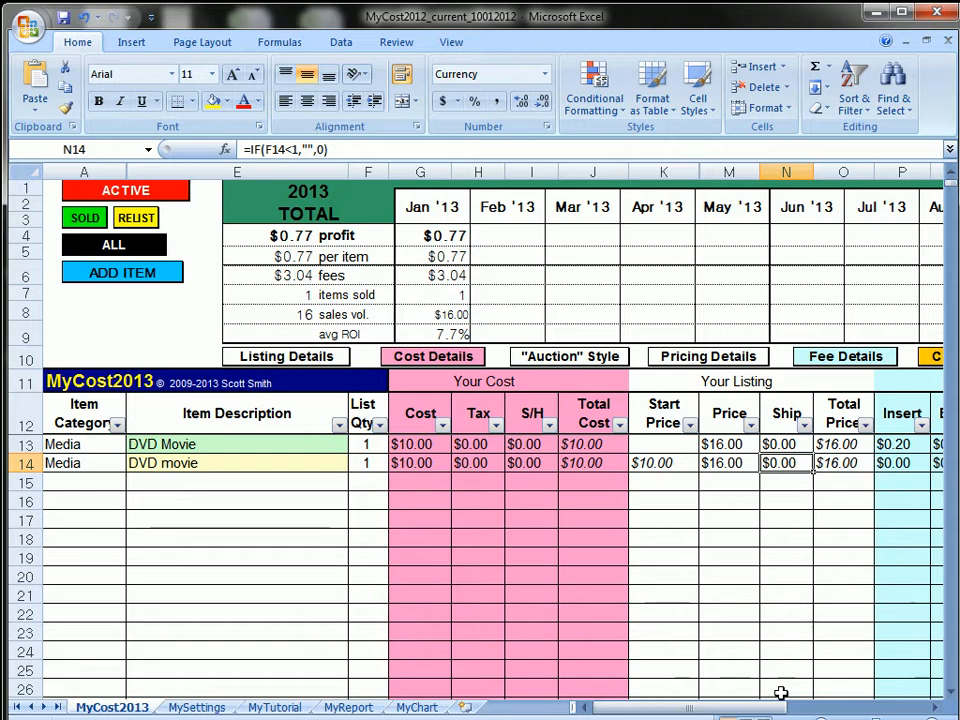
drag(785, 707, 825, 710)
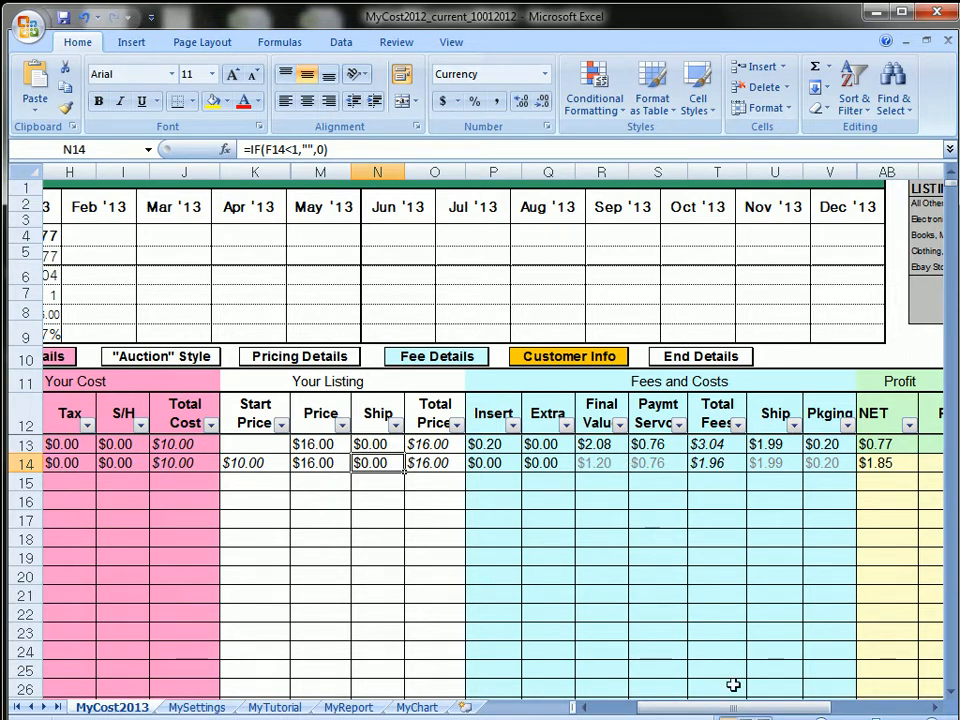
scroll(750, 670, right, 3)
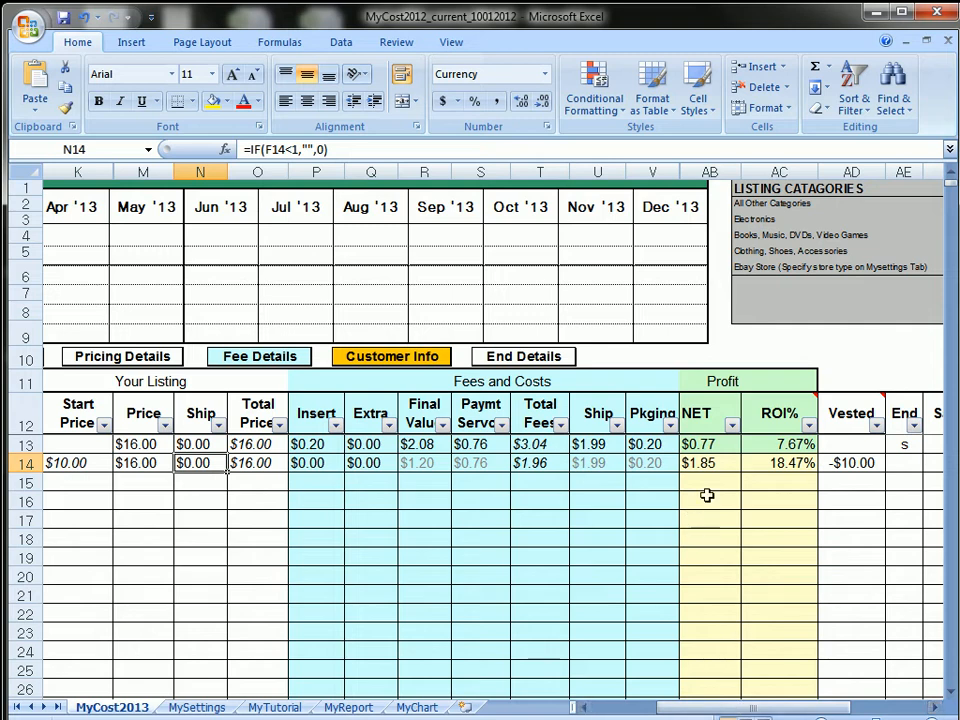
click(717, 463)
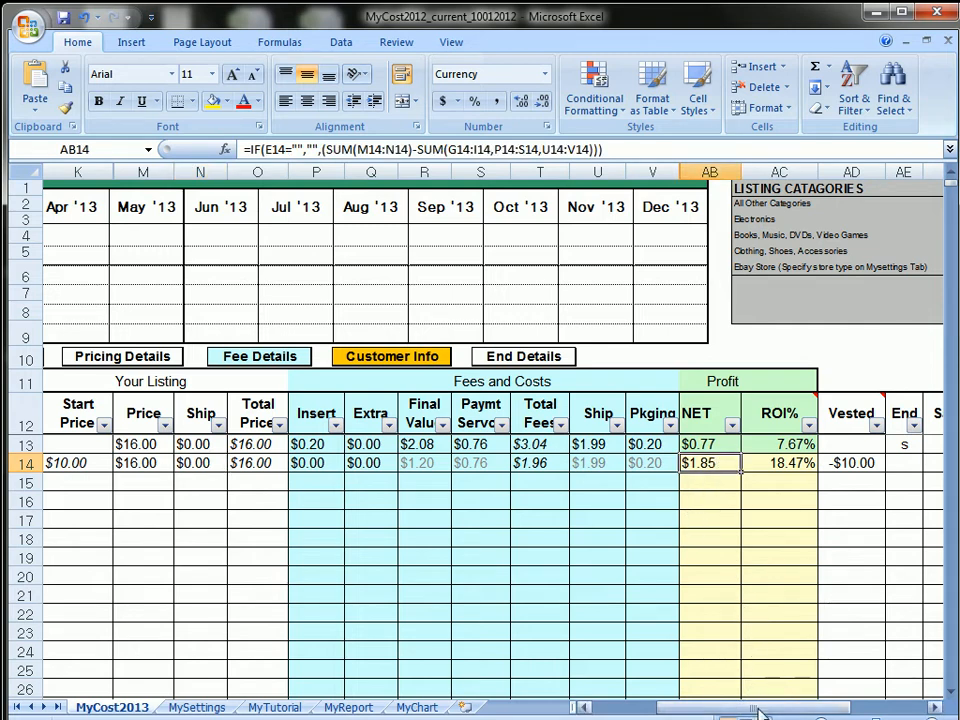
drag(756, 707, 781, 713)
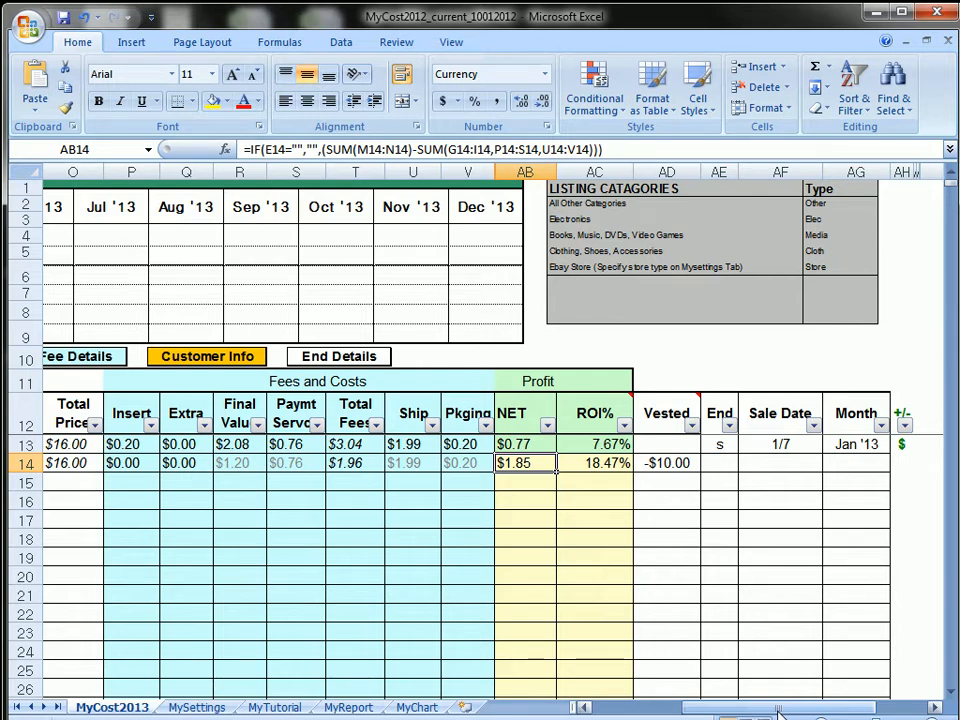
drag(780, 712, 792, 712)
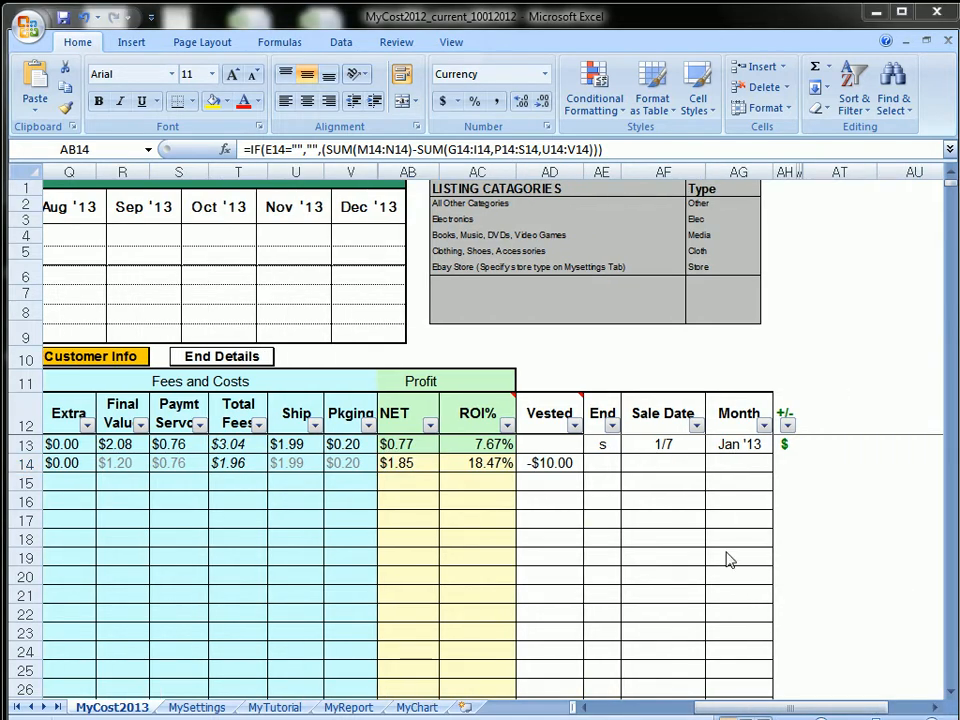
click(612, 466)
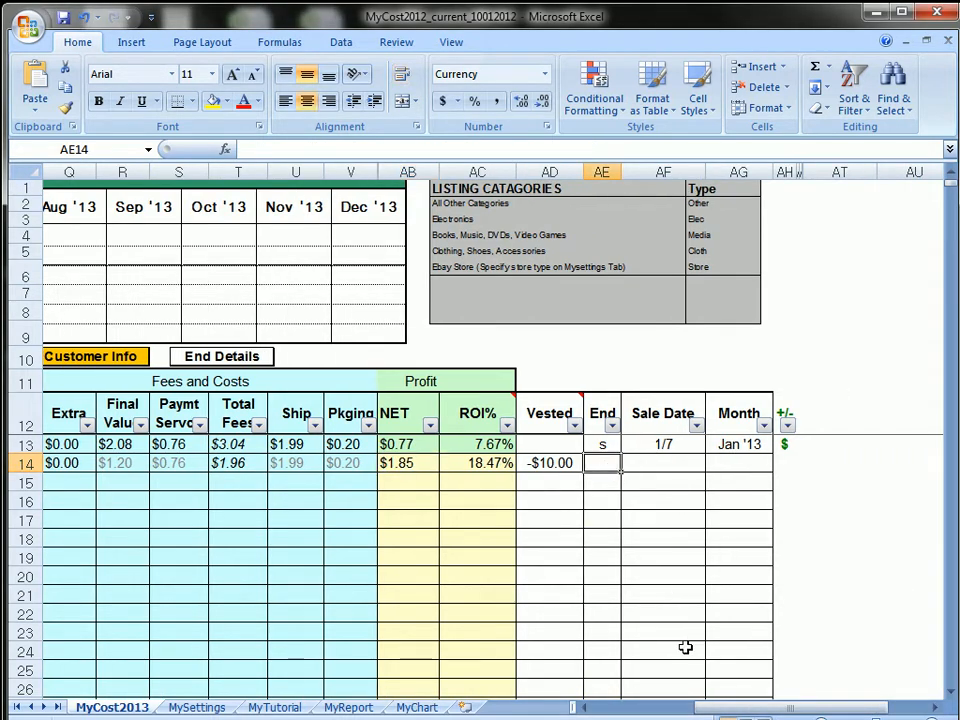
text(s)
key(Return)
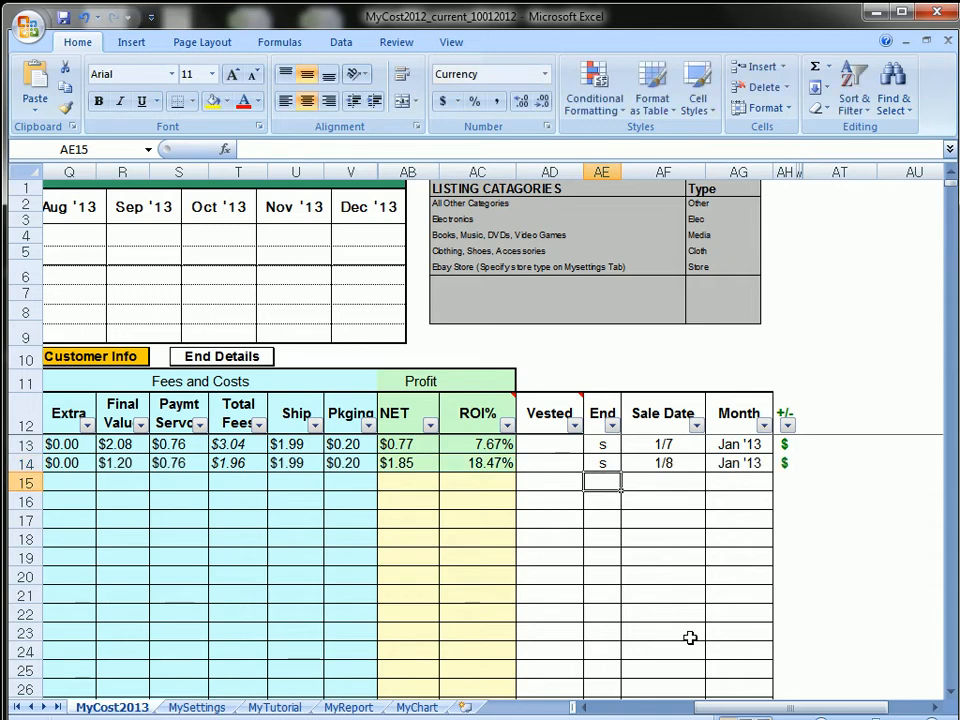
drag(745, 709, 664, 711)
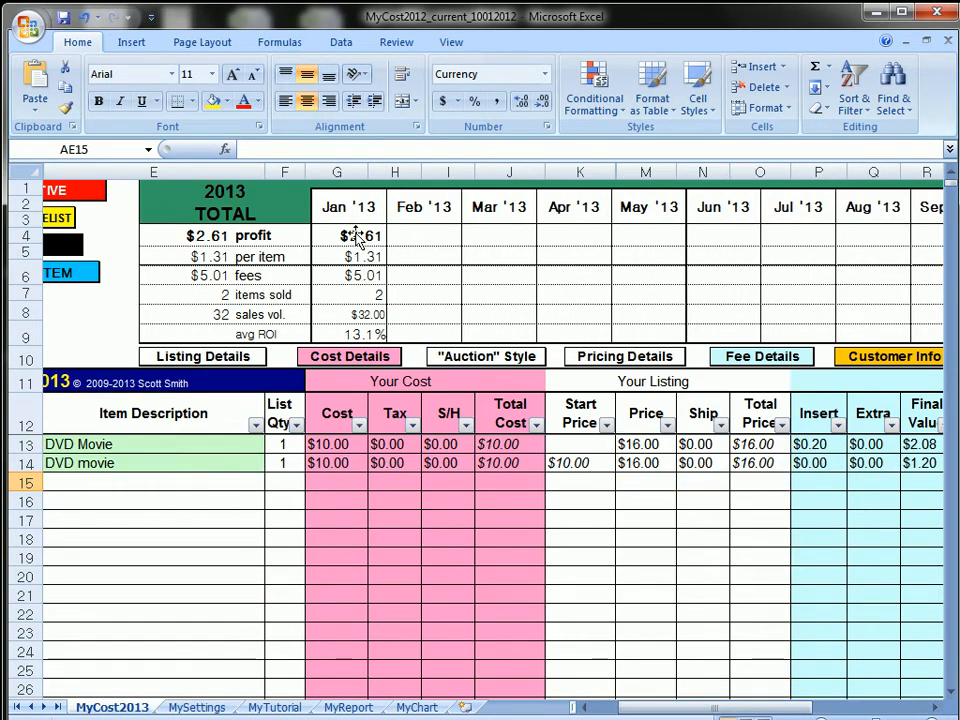
Step: Review the categorized monthly profit report and the profit chart, and return to the MyCost2013 sheet
click(345, 707)
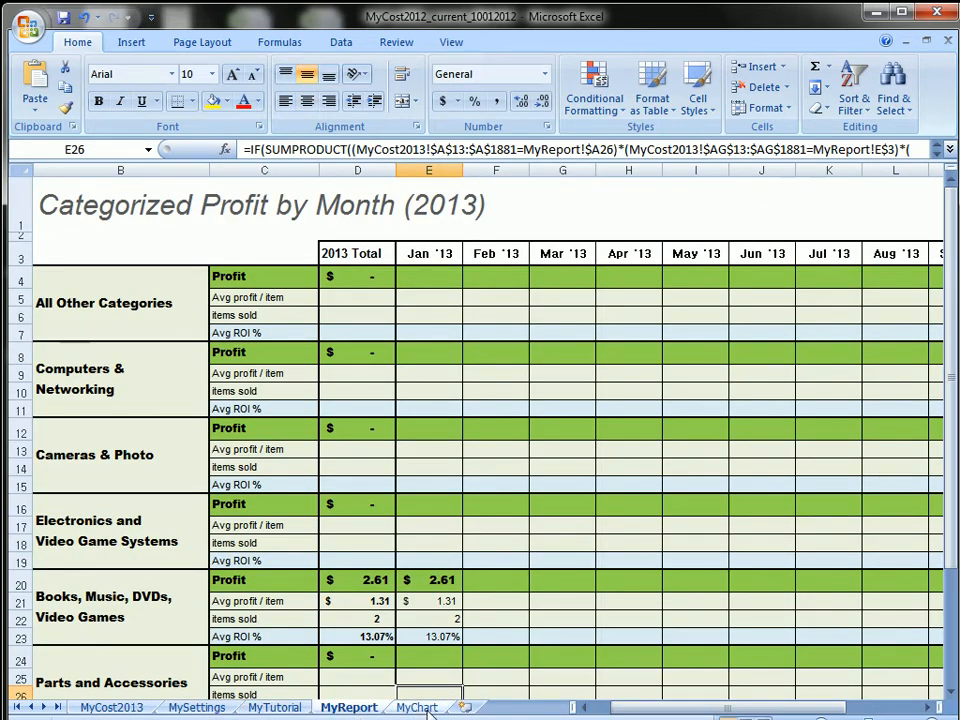
click(424, 706)
click(101, 707)
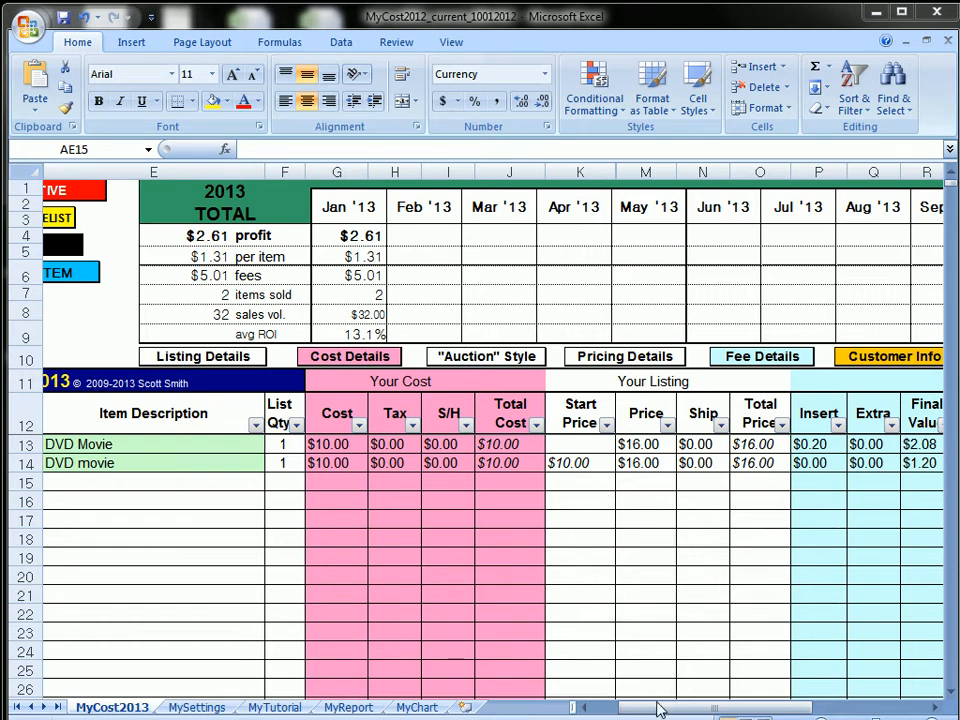
Step: Expand and collapse the listing detail columns, and hide the cost, auction start price and pricing detail columns
drag(645, 713, 604, 713)
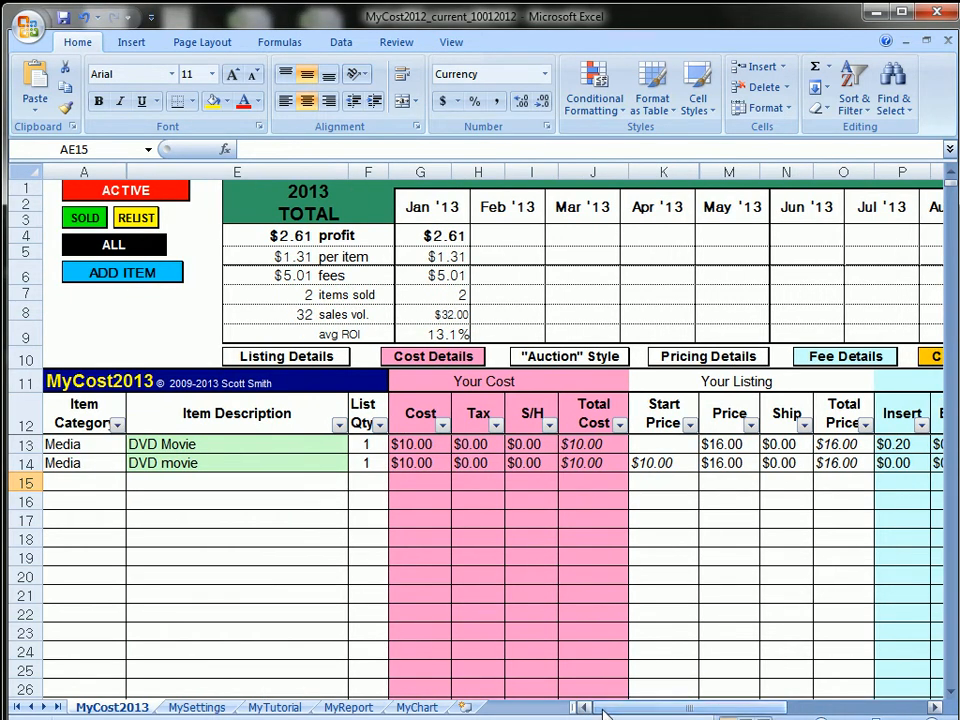
click(310, 364)
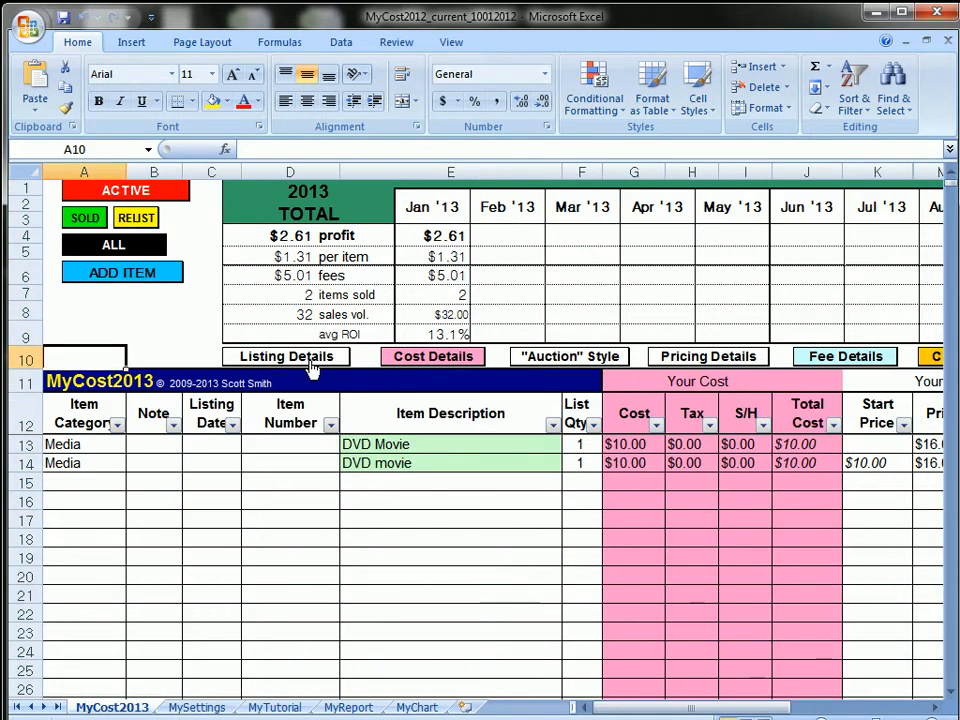
click(312, 366)
click(418, 356)
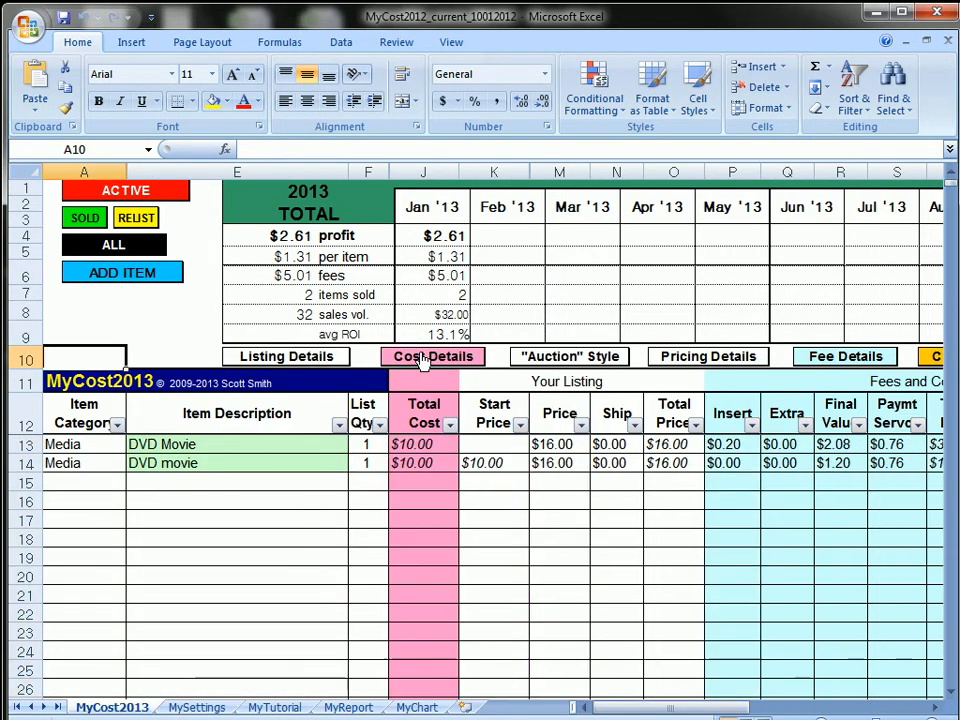
click(566, 357)
click(704, 358)
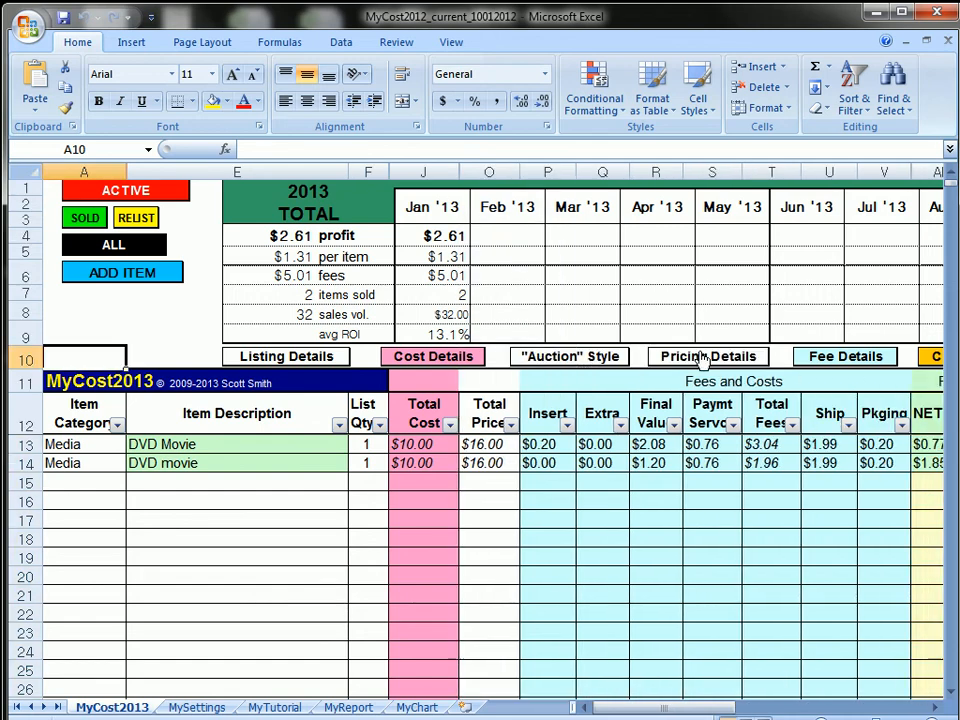
Step: Show the auction start price column again and hide the fee detail columns
click(576, 364)
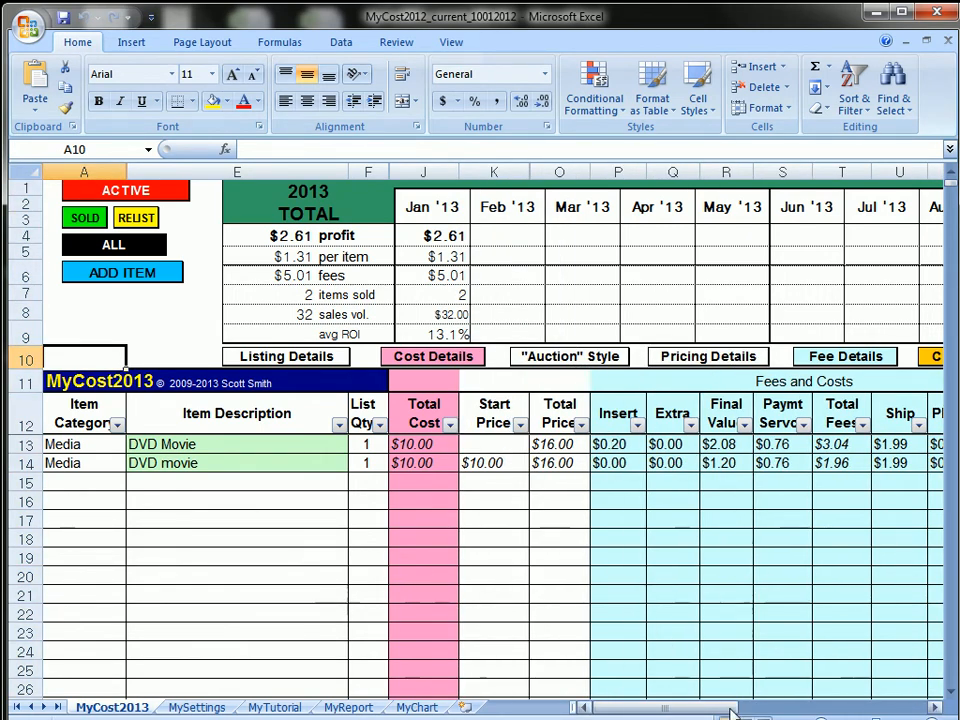
drag(725, 710, 780, 712)
click(429, 358)
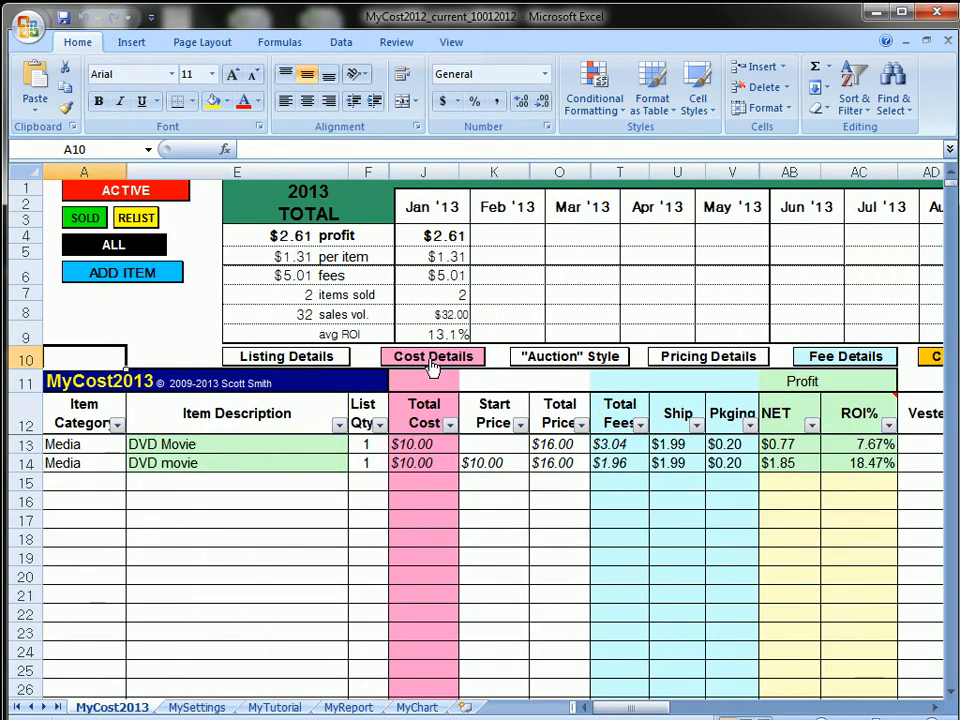
Step: Show the pricing, cost and listing detail columns, and hide the auction start price column
click(716, 360)
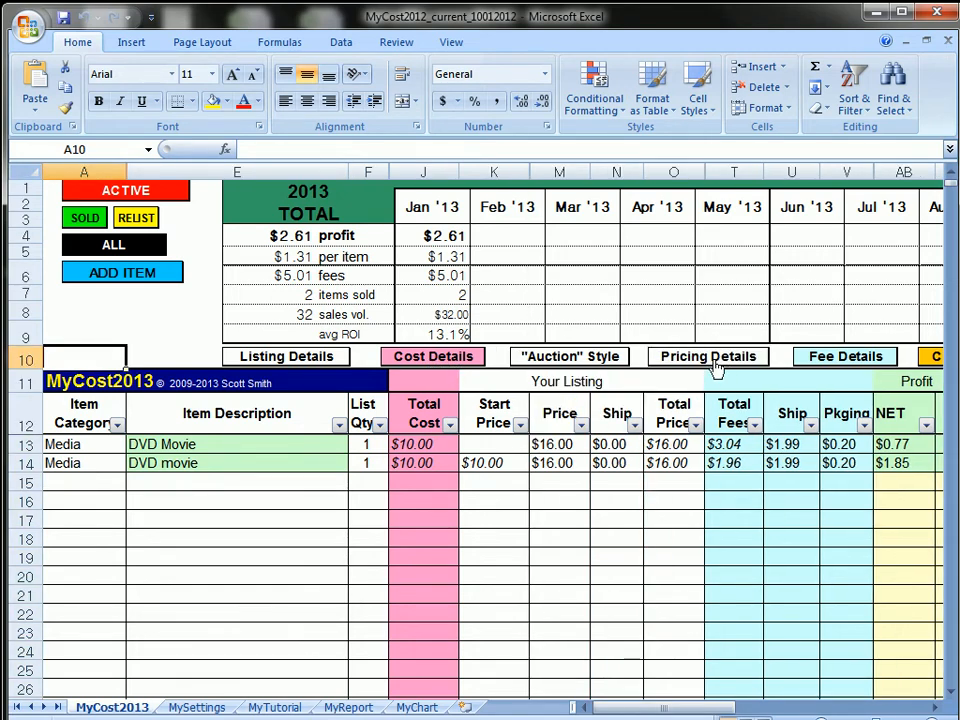
click(583, 364)
click(430, 357)
click(286, 357)
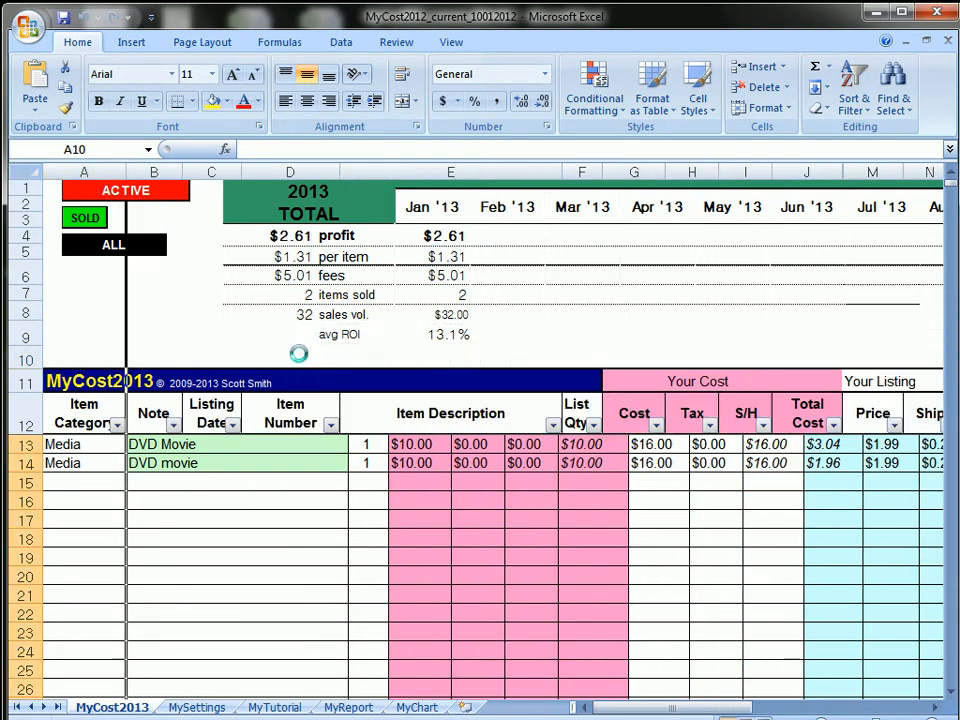
Step: View the customer info columns, hide them again, and examine the profit and end details of both DVD listings
drag(689, 709, 790, 703)
click(341, 360)
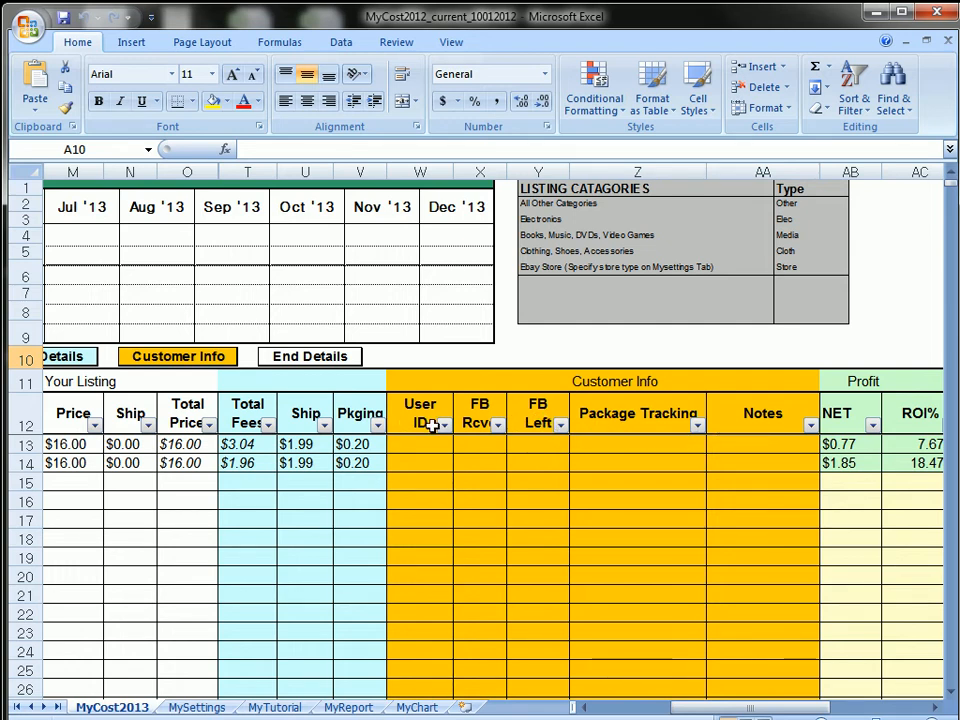
click(203, 357)
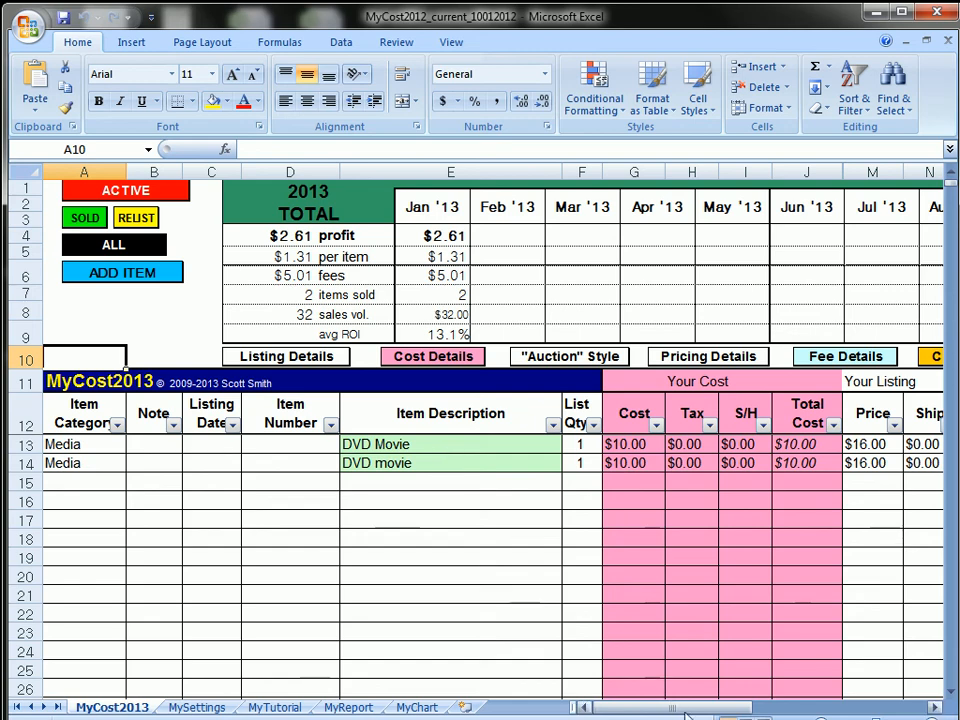
click(686, 711)
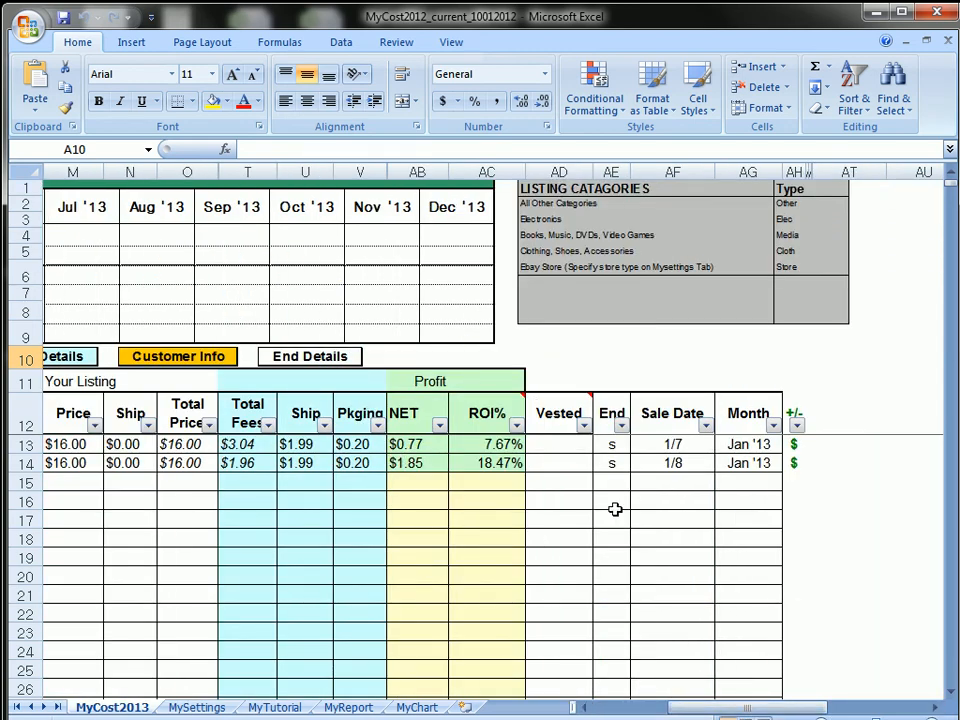